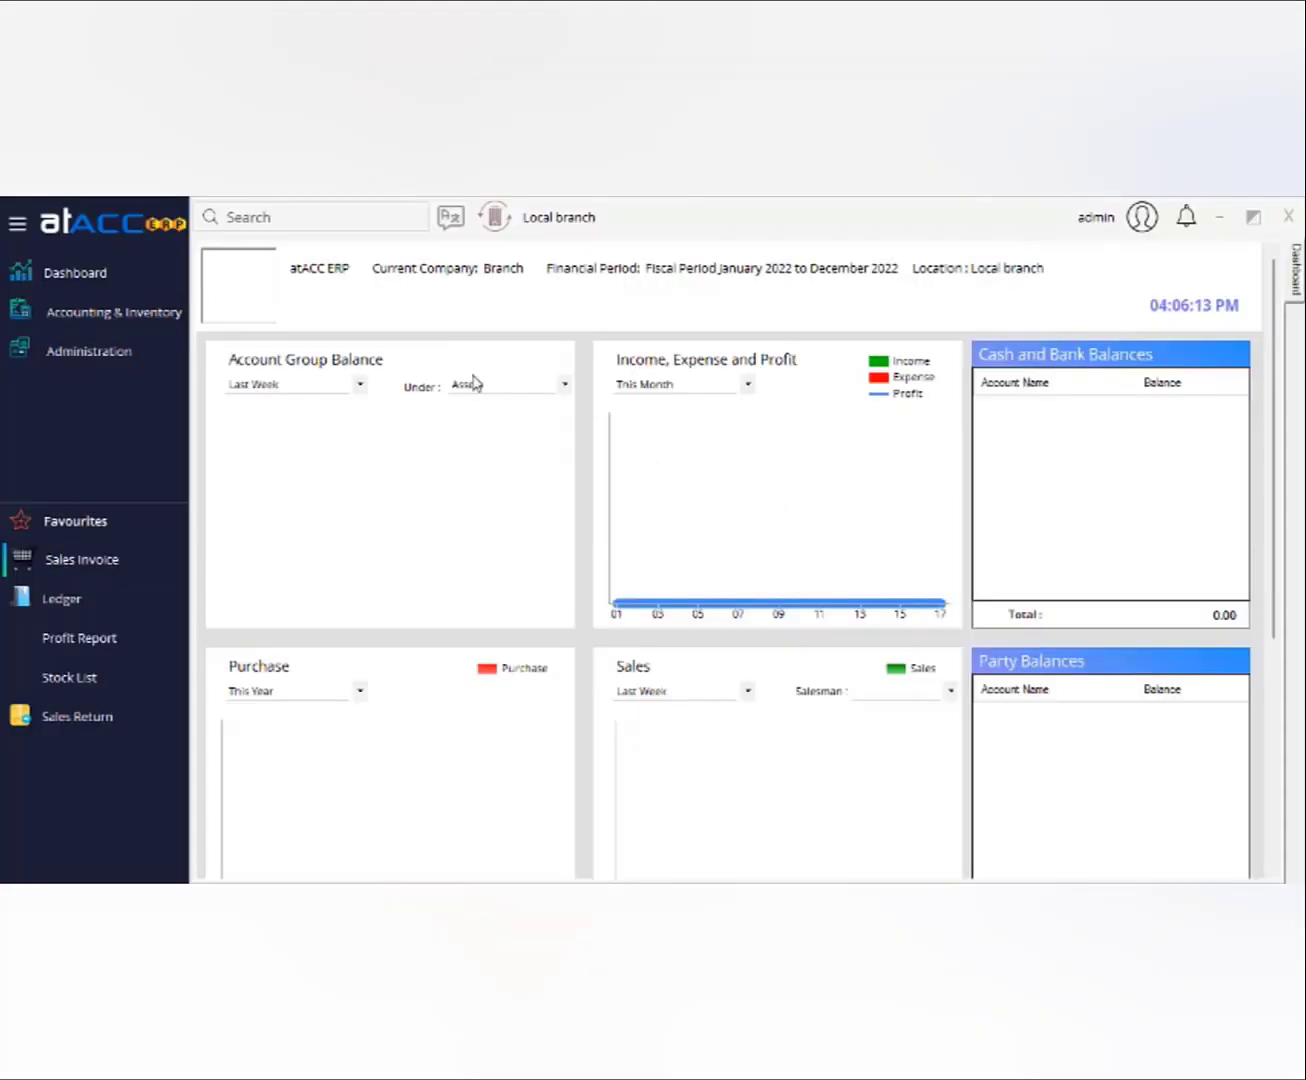
Step: Filter the General module settings list on 'branch'
click(108, 356)
mouse_move(265, 365)
click(421, 366)
click(229, 392)
text(b)
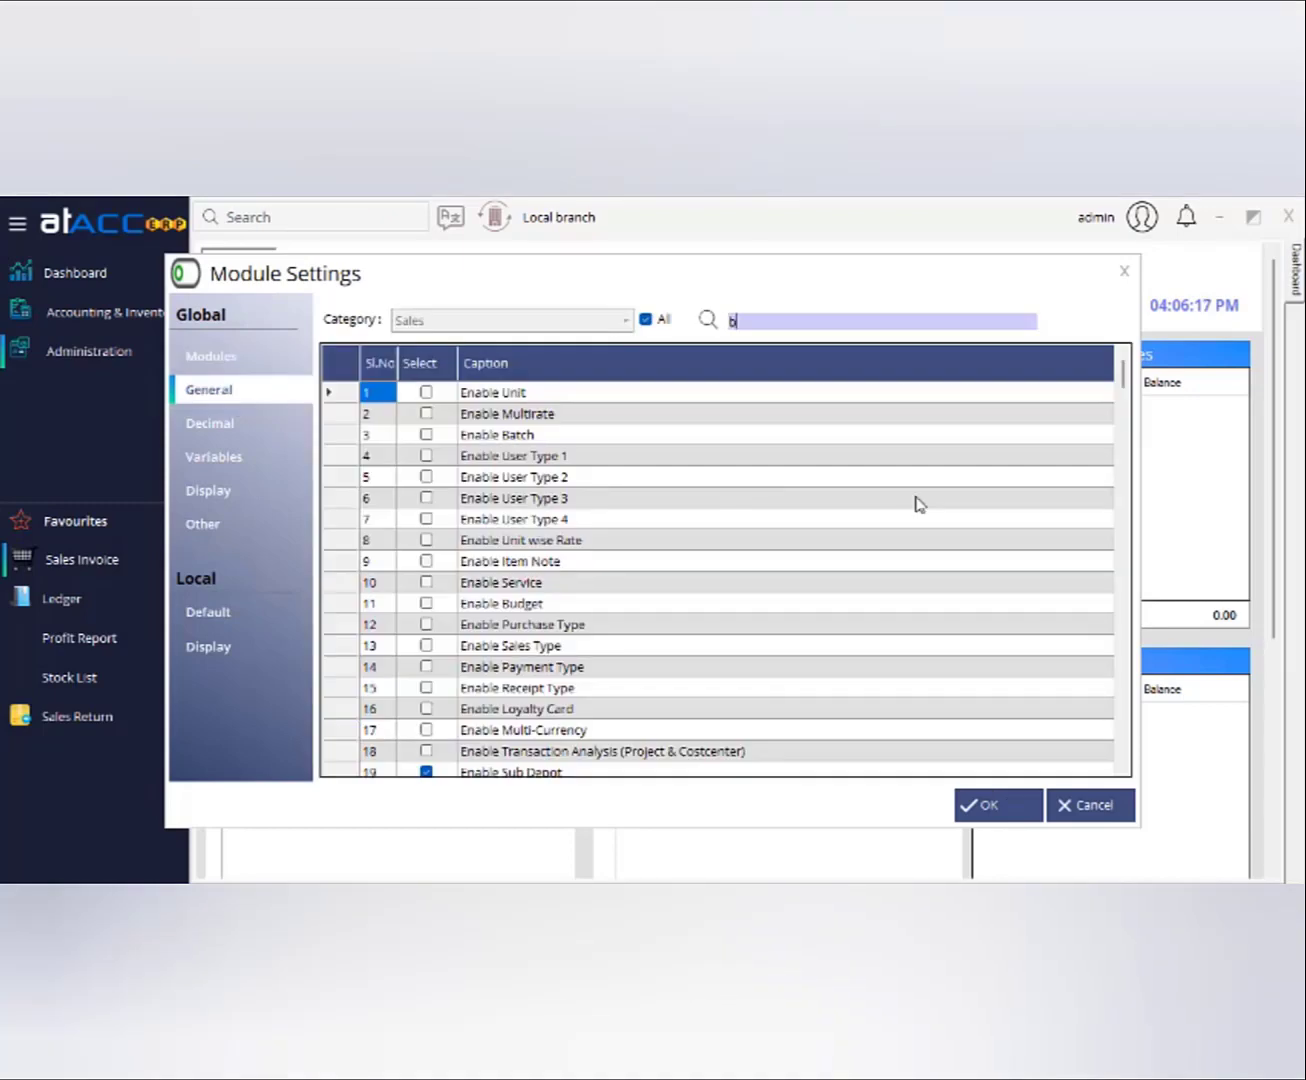
text(ranch)
Step: Enable Branch wise Locking and Filter Branch In Masters
click(652, 456)
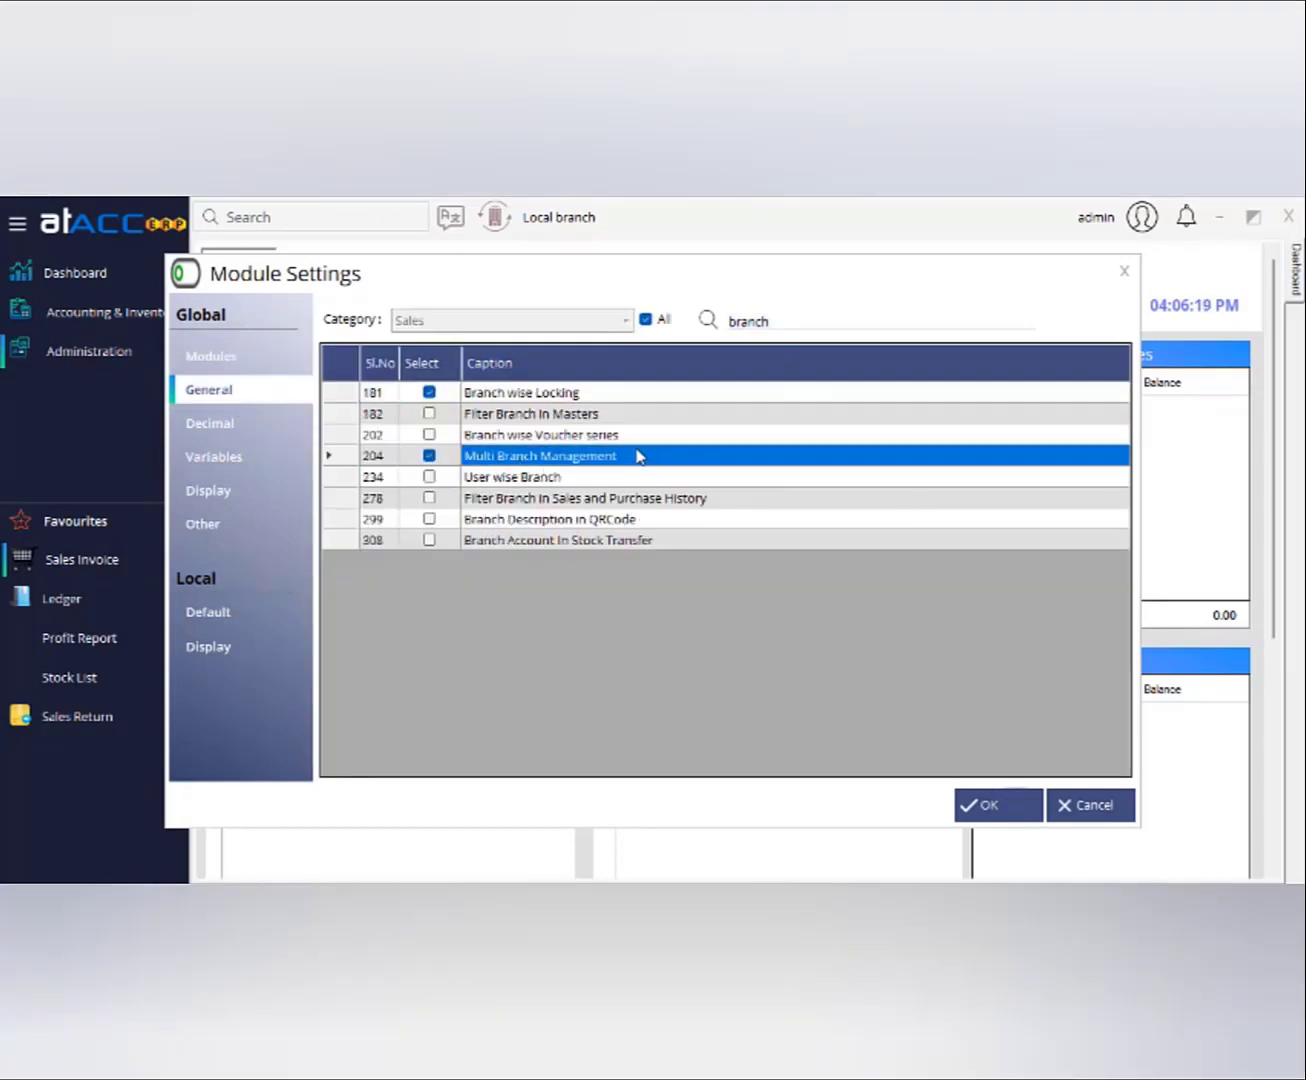
click(429, 392)
click(532, 458)
click(544, 393)
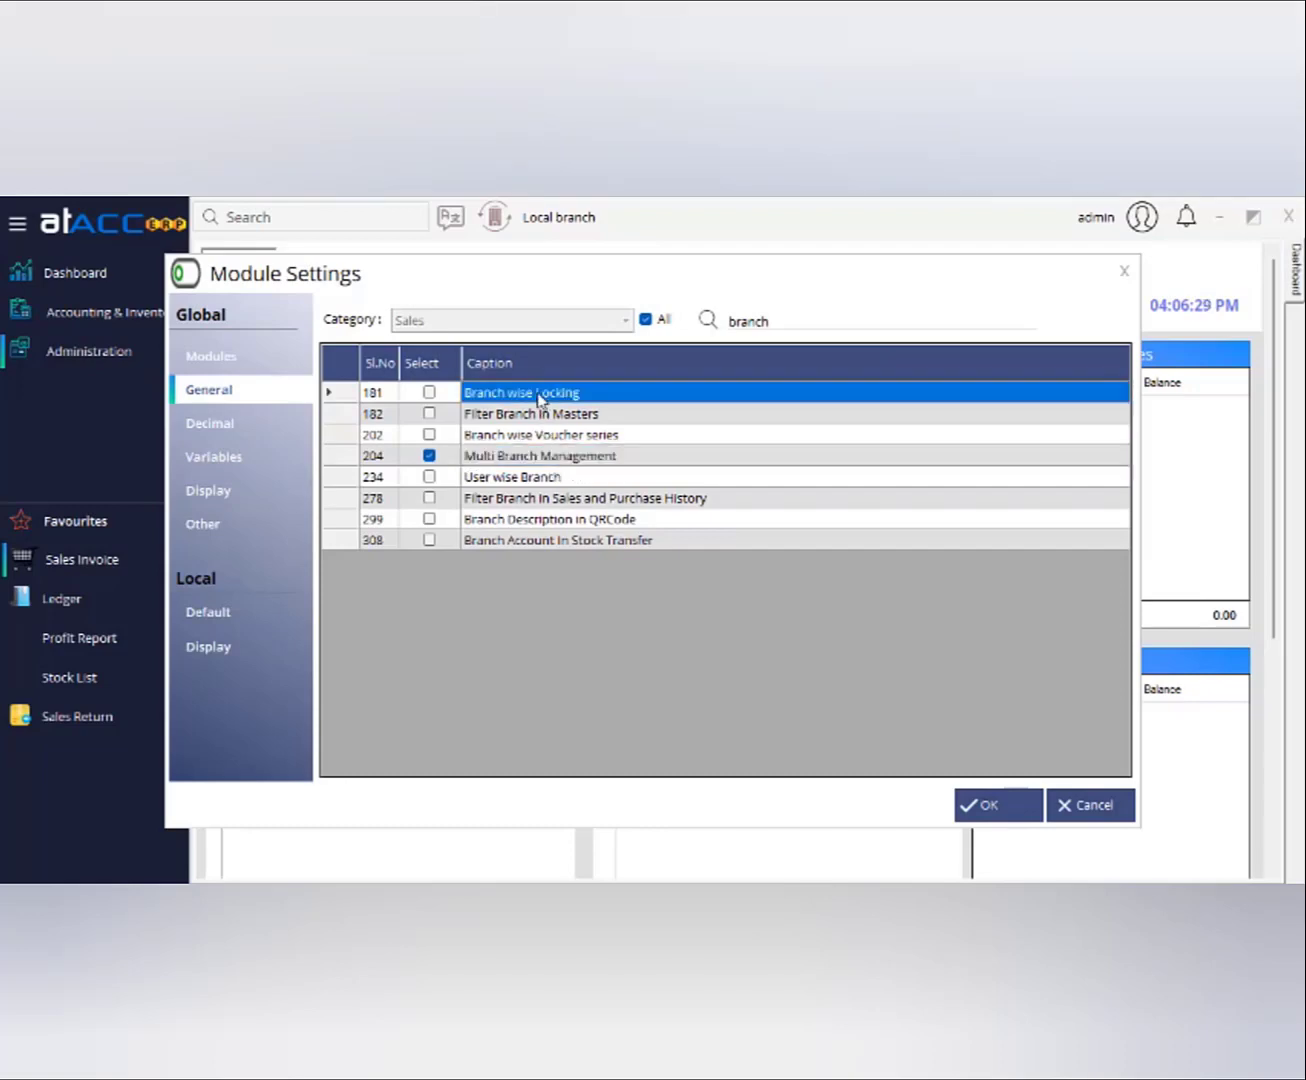
click(429, 393)
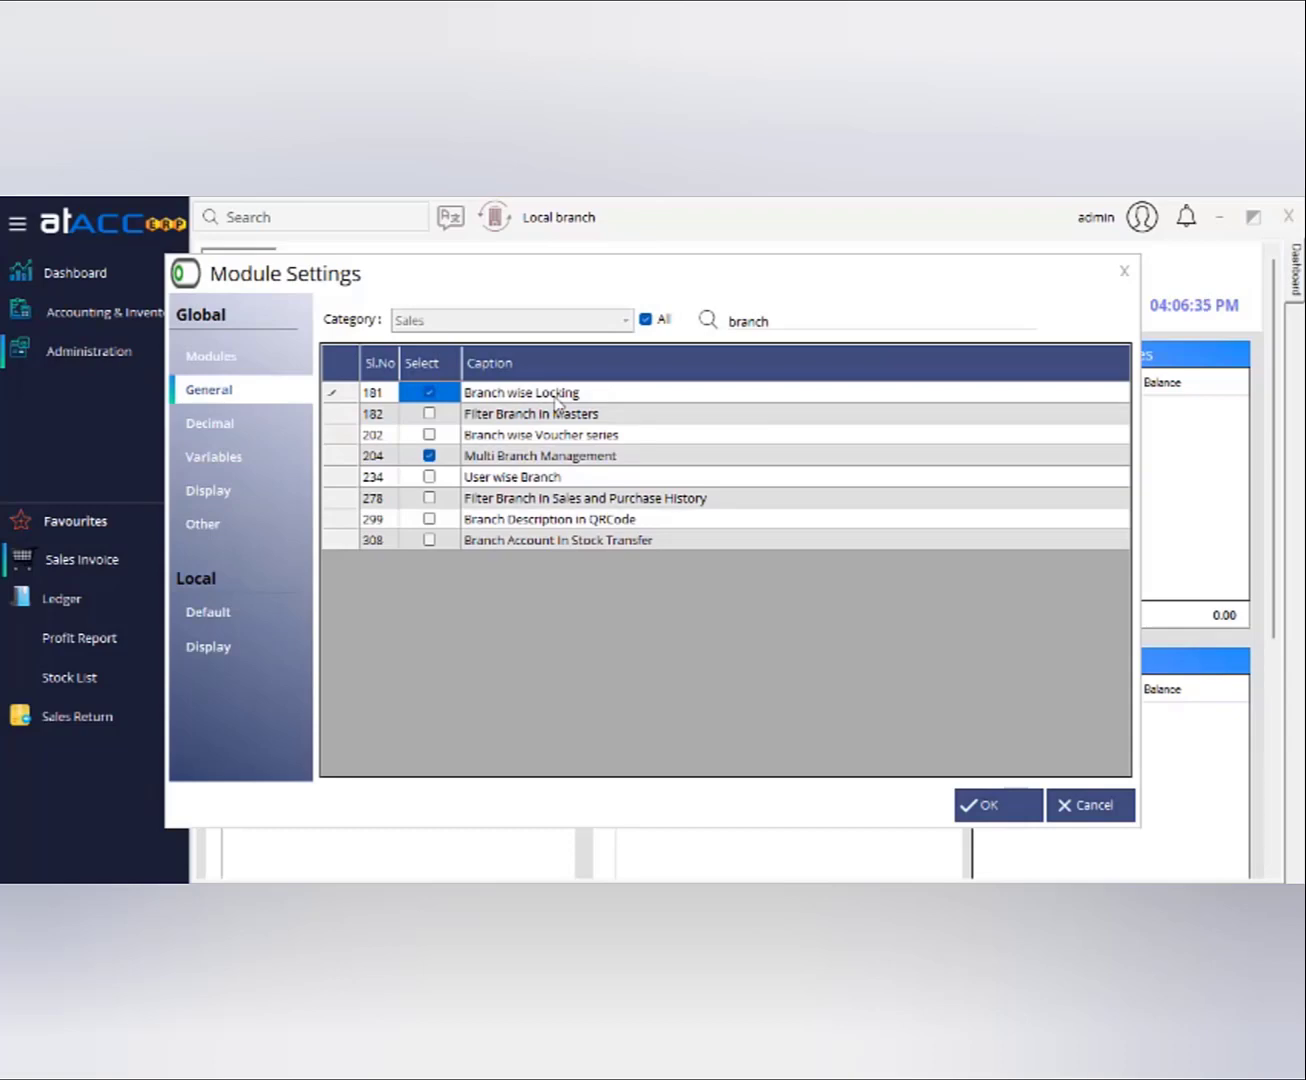
click(555, 398)
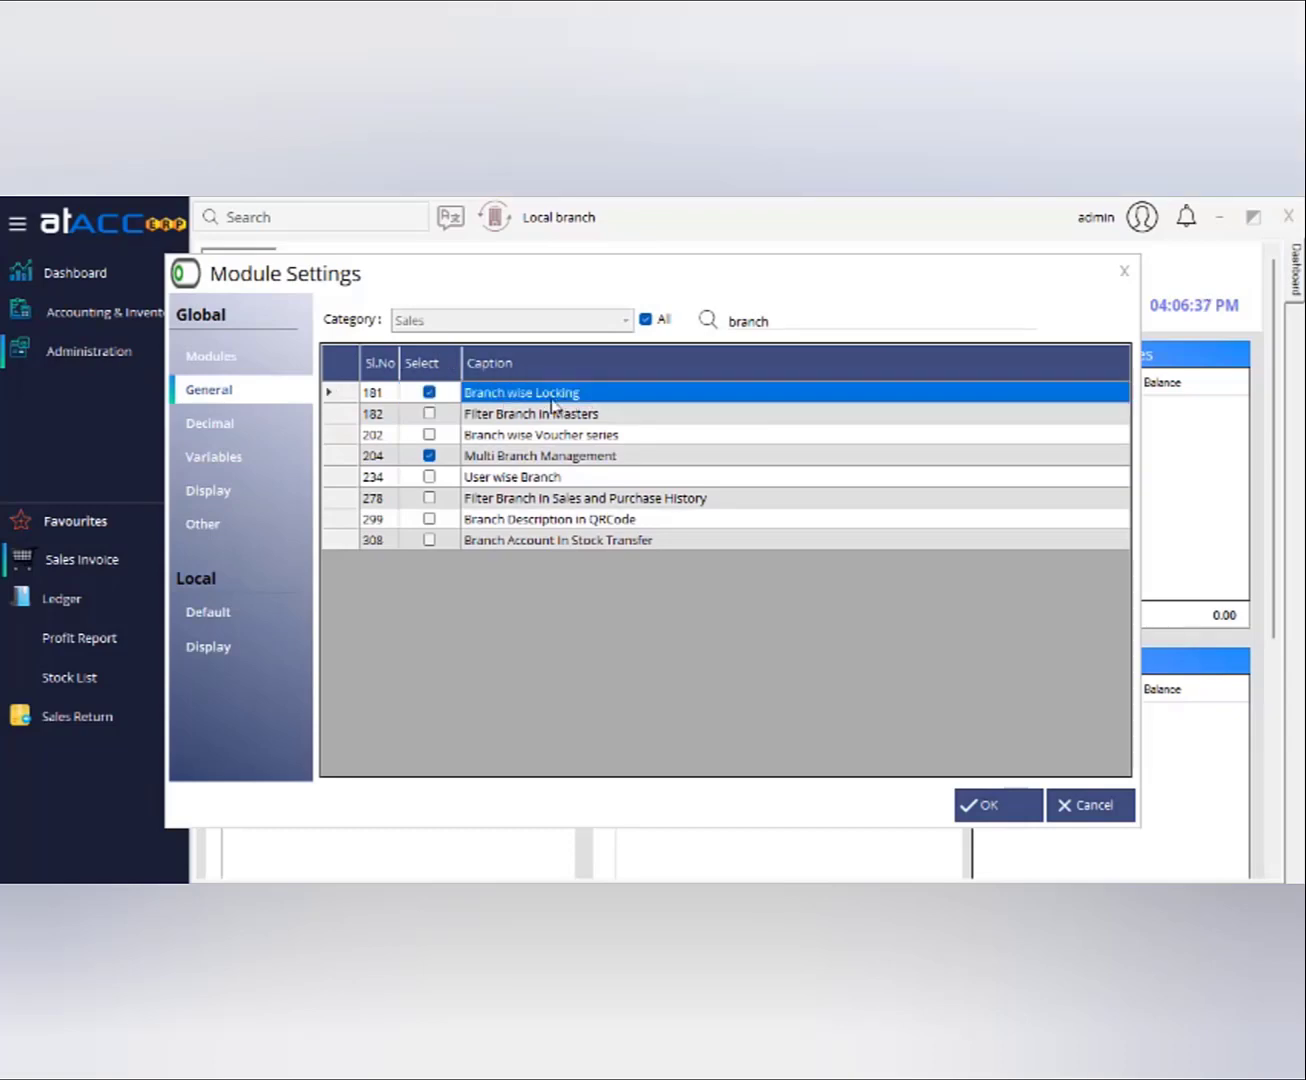
click(428, 414)
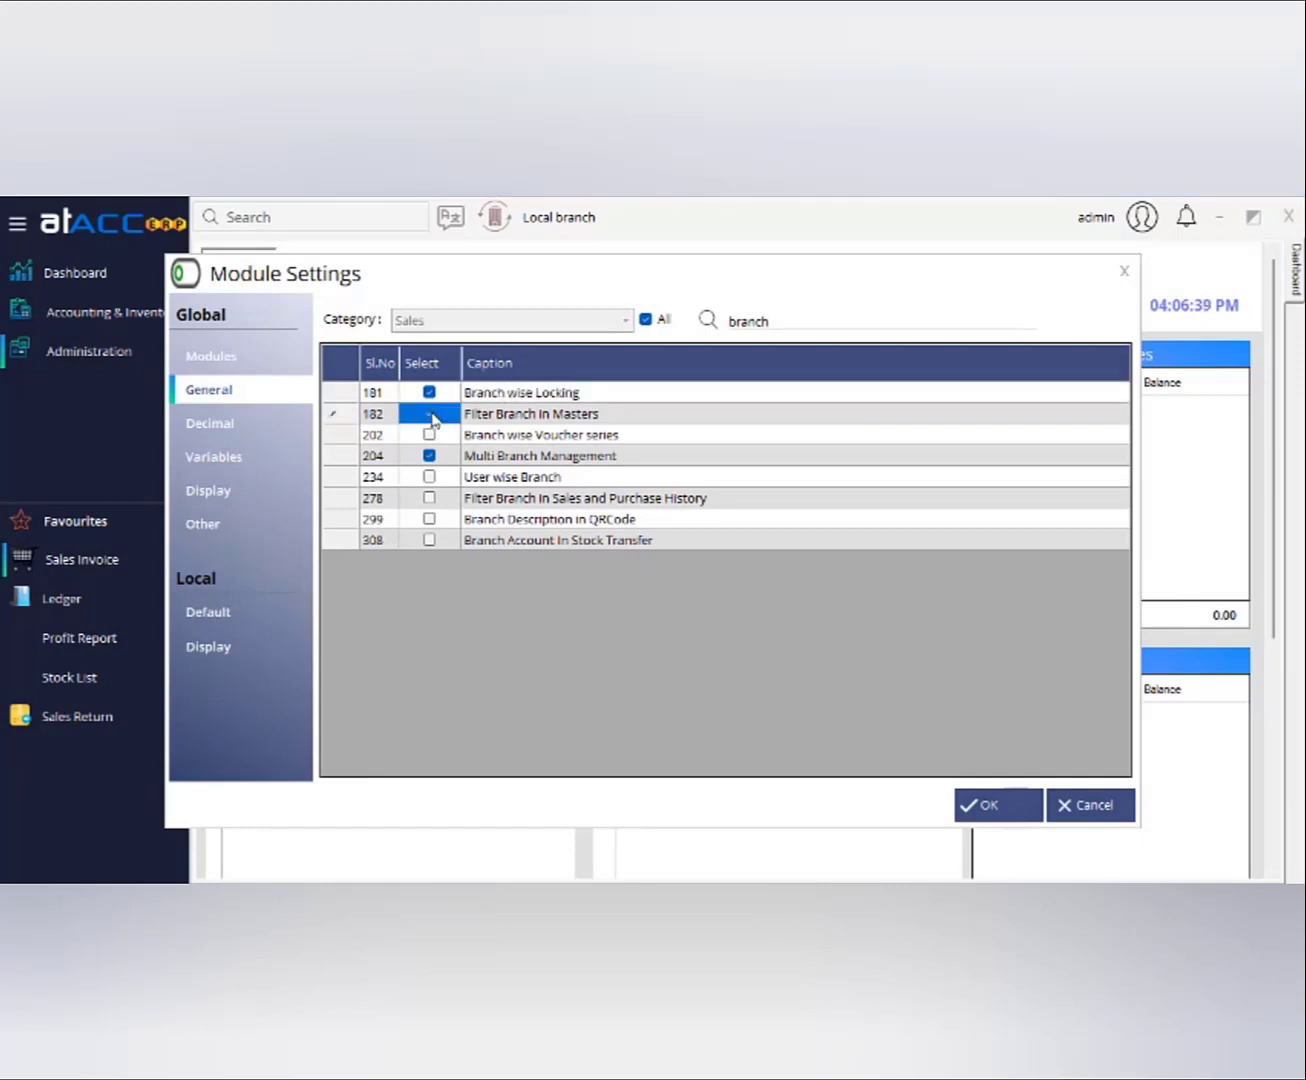
click(553, 416)
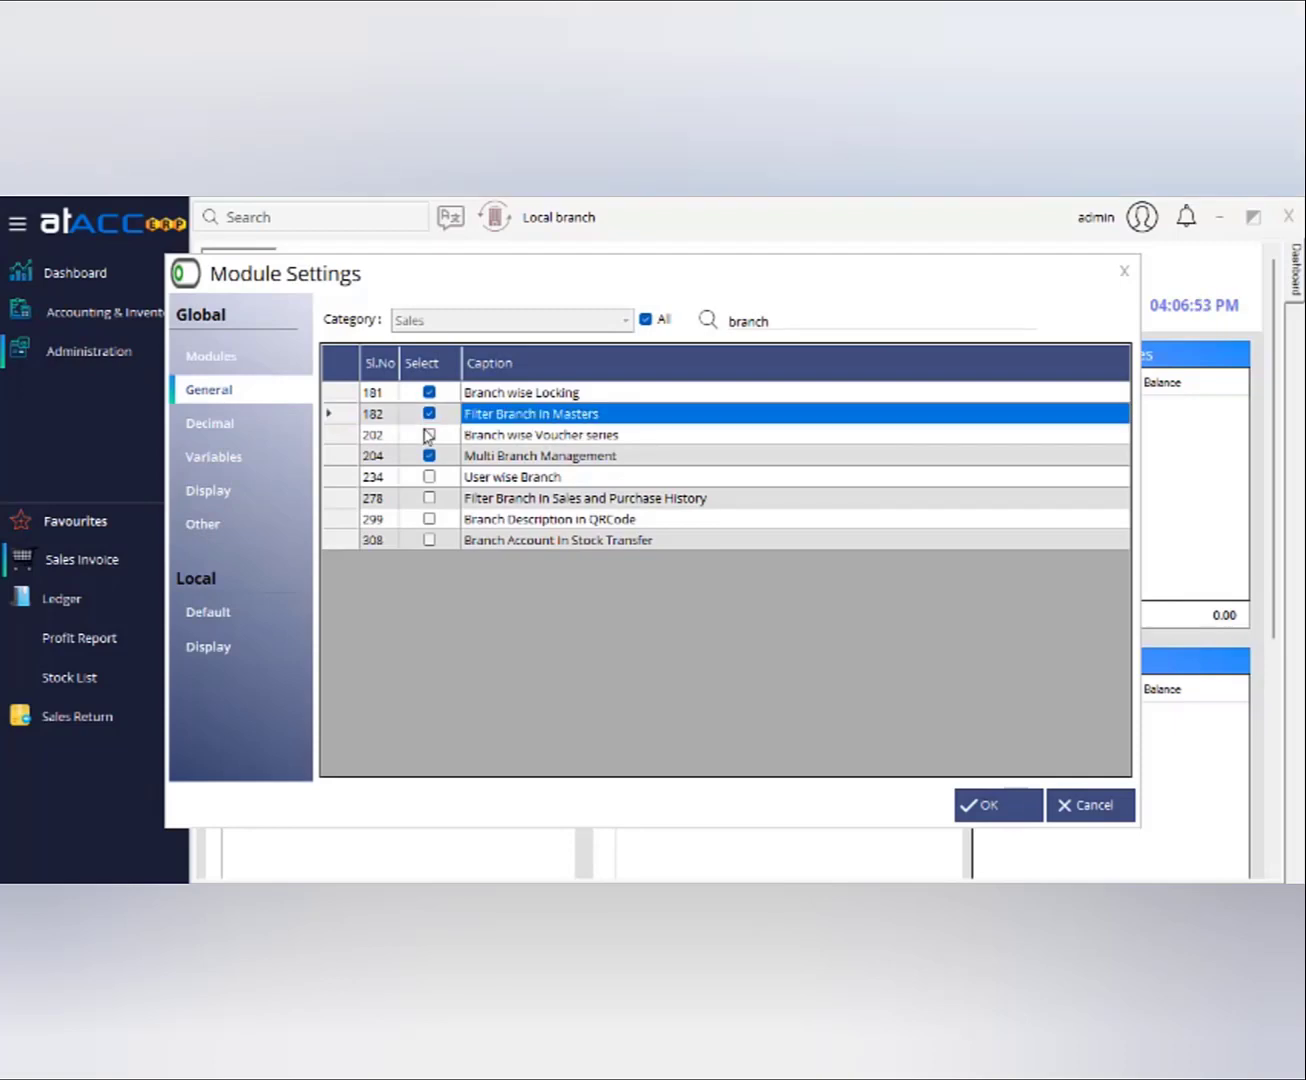
Step: Enable Branch wise Voucher series and User wise Branch, then save the settings
click(428, 435)
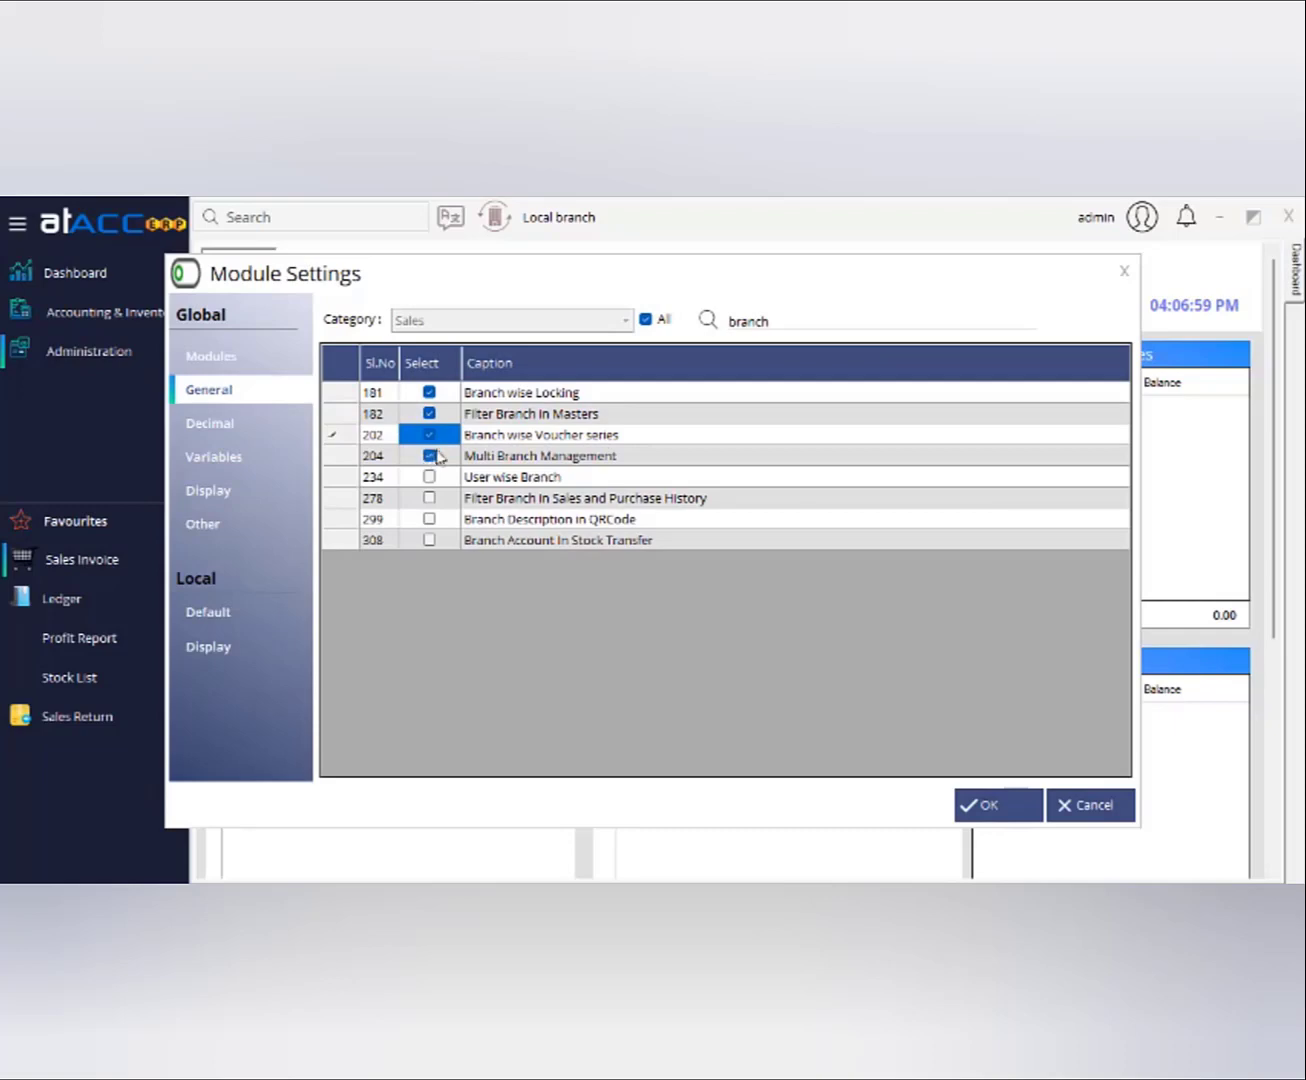
click(427, 478)
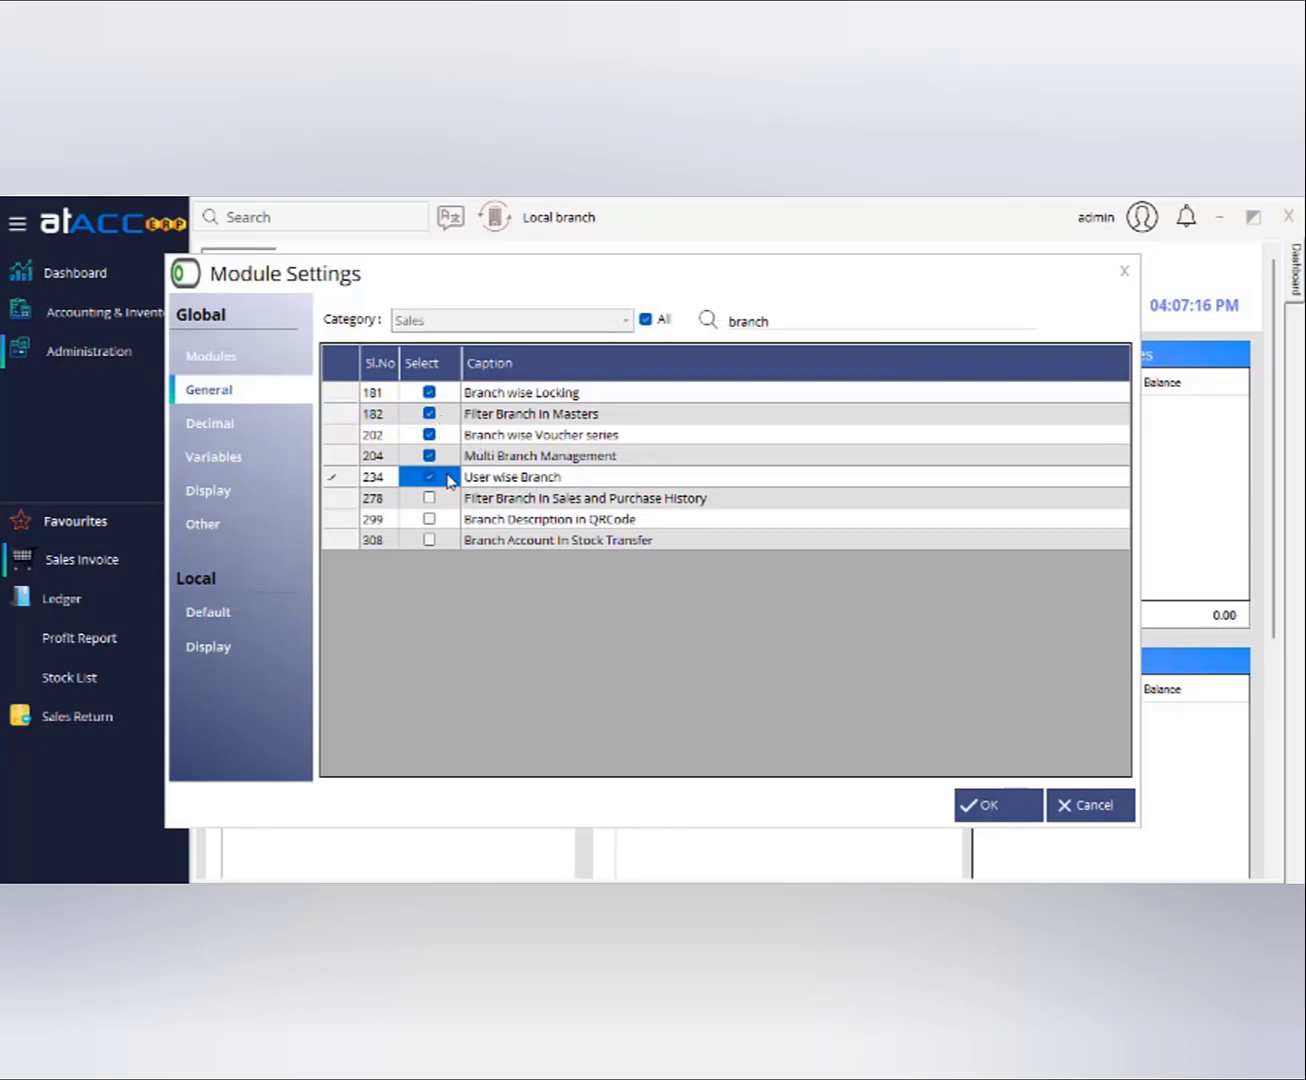
click(991, 806)
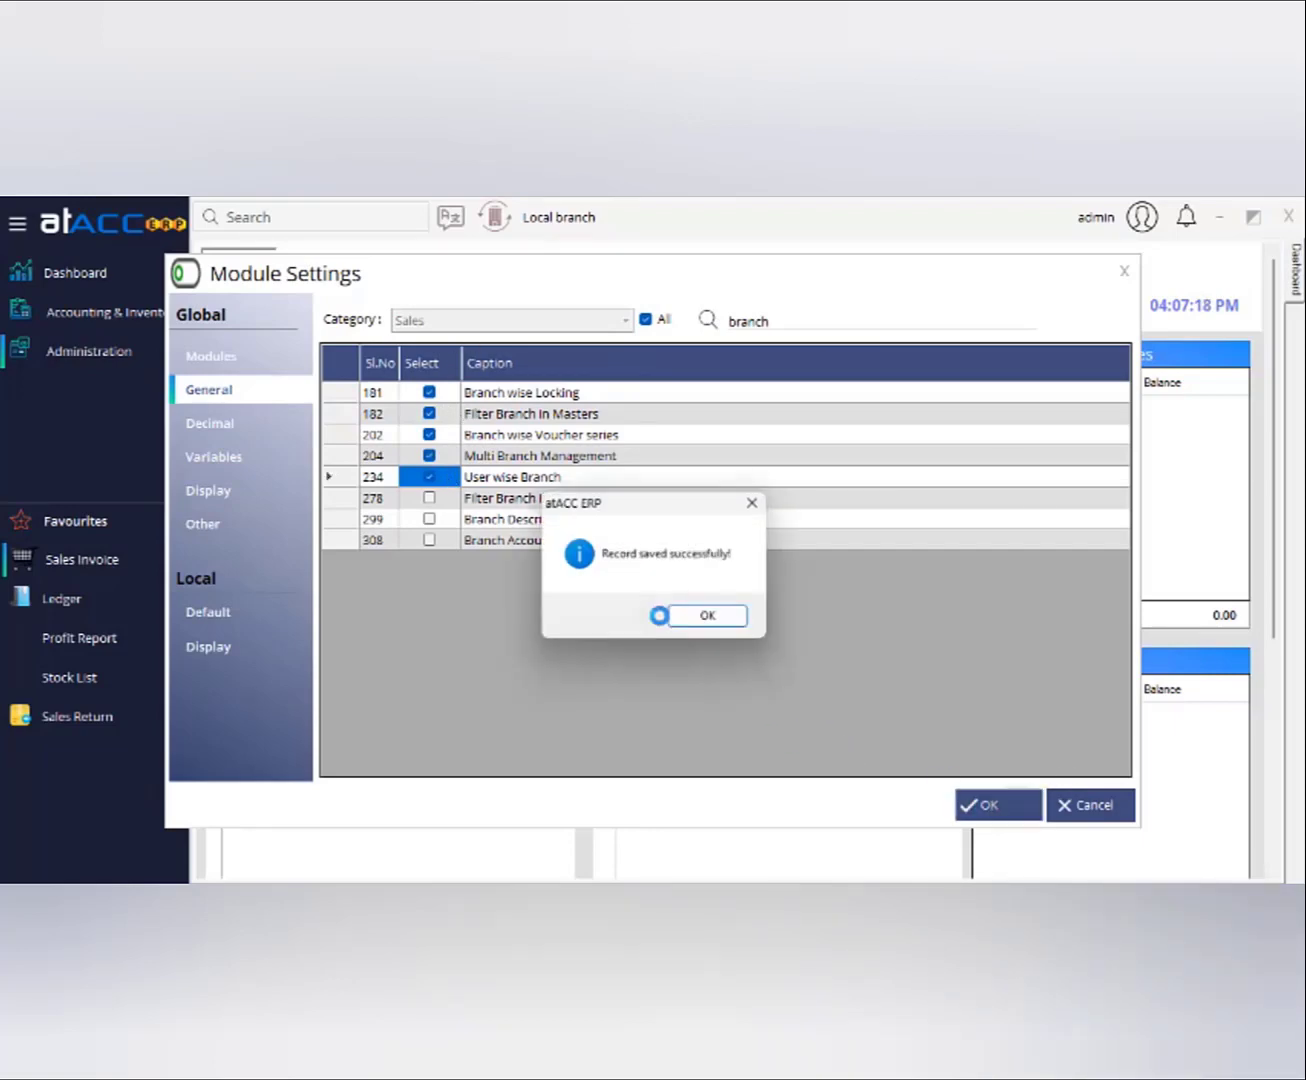
click(703, 613)
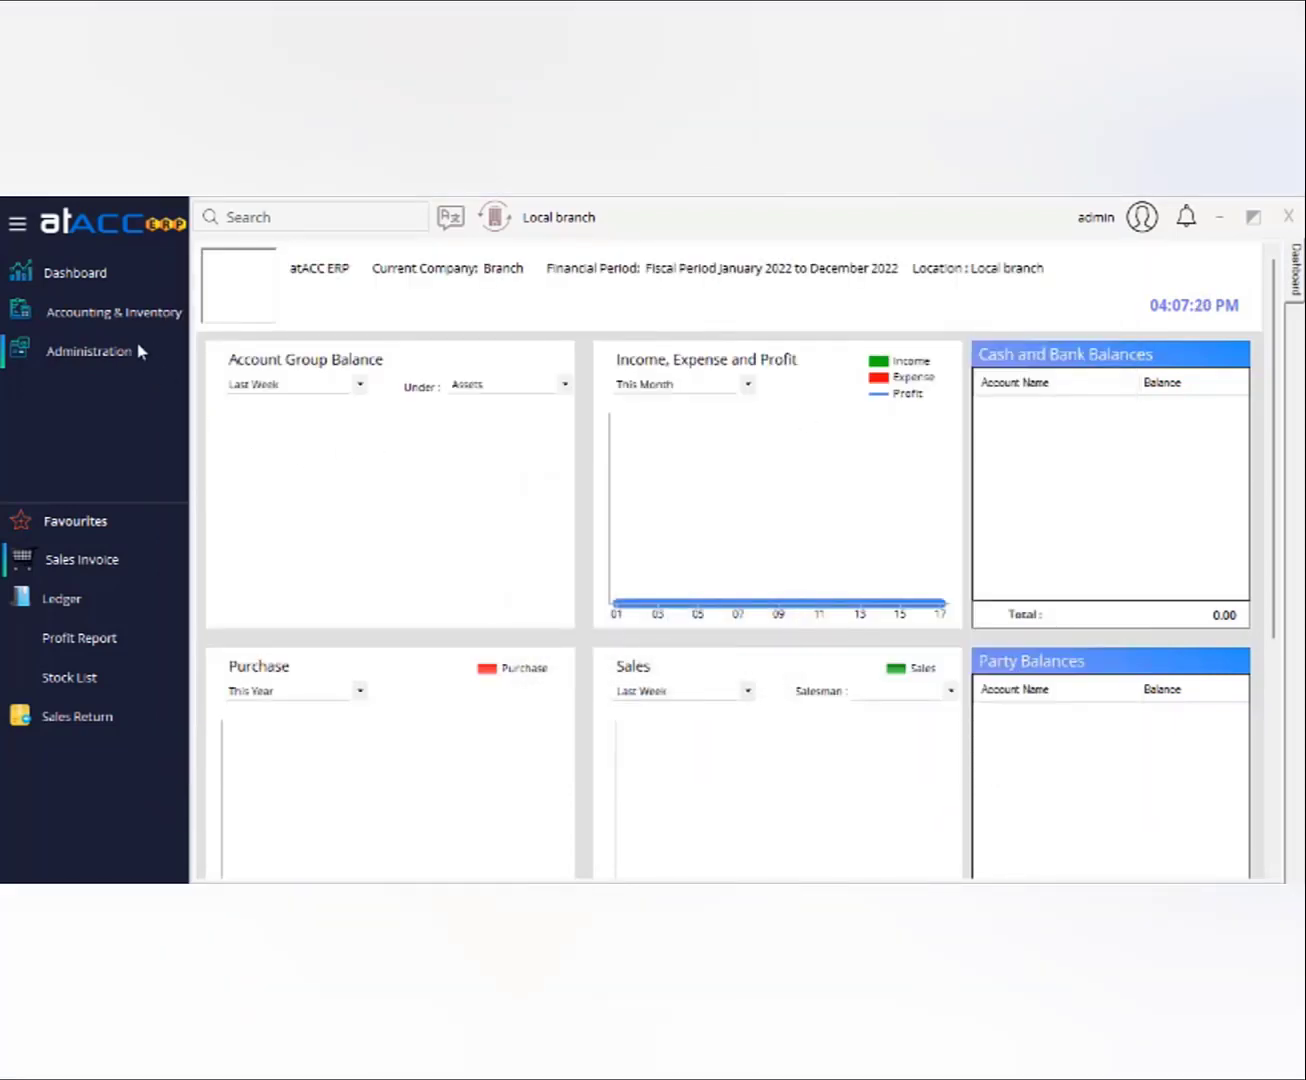
Step: Open the Branch master, try type Local Branch, then reset to a blank BRN7 entry
click(150, 312)
mouse_move(250, 321)
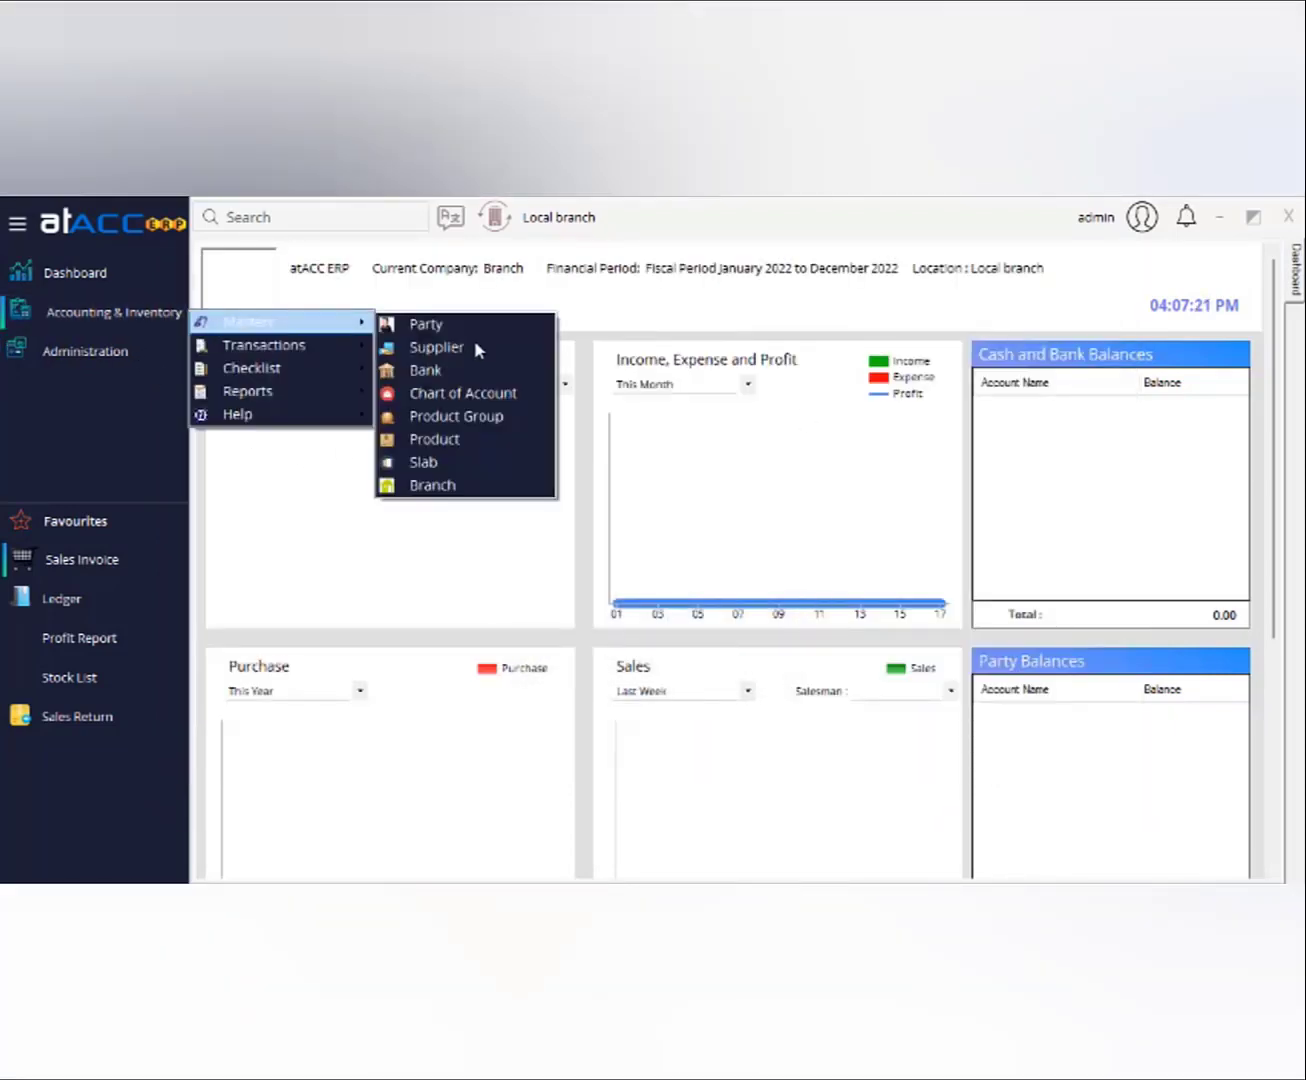
click(431, 484)
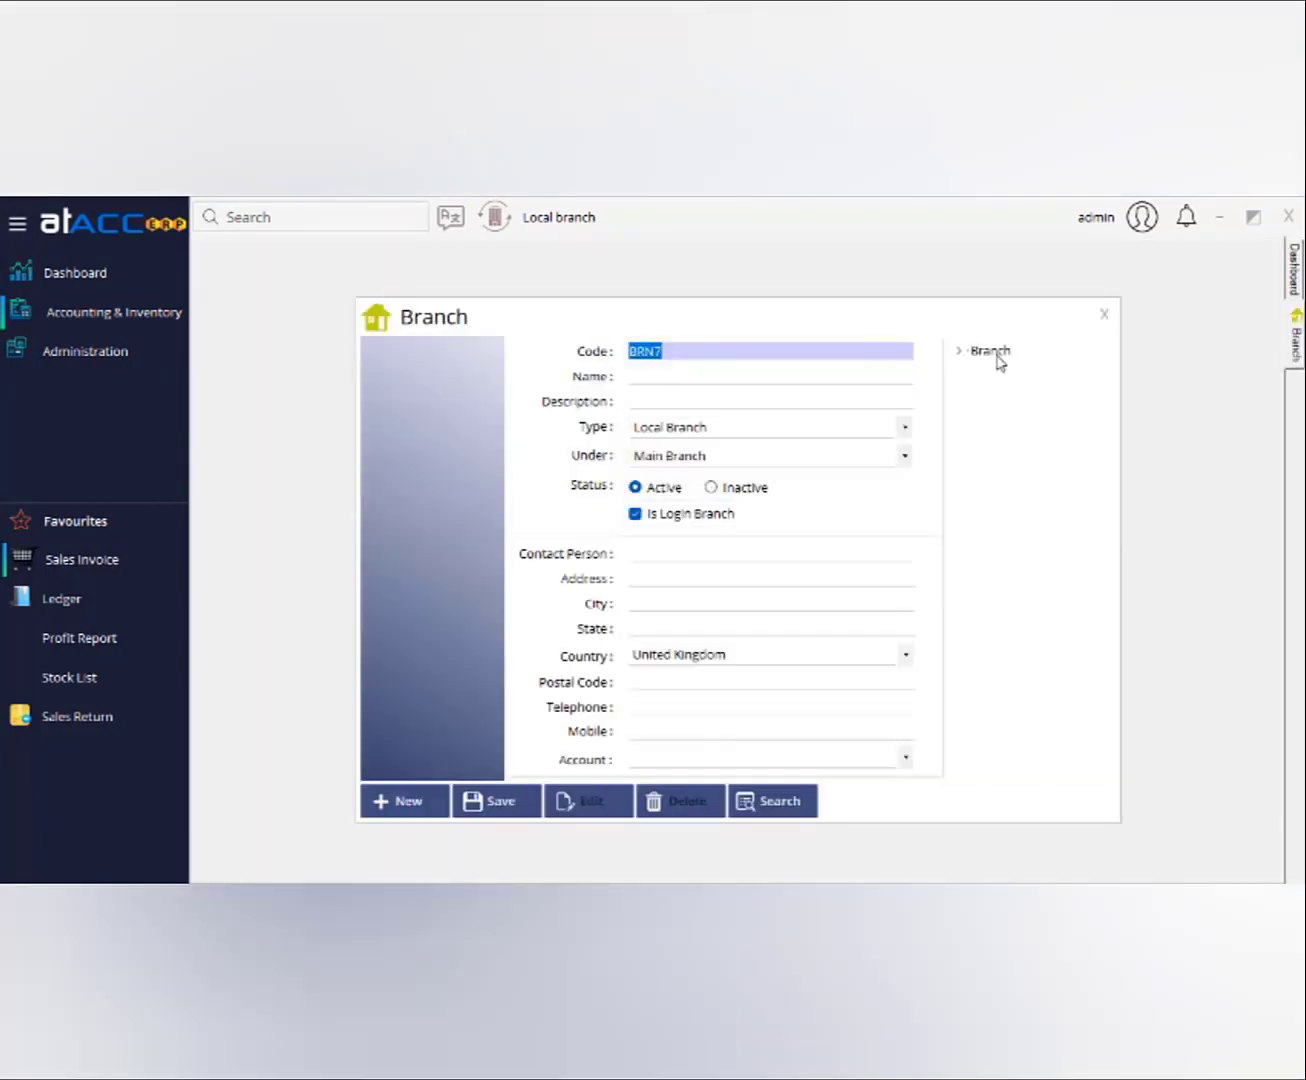
click(740, 372)
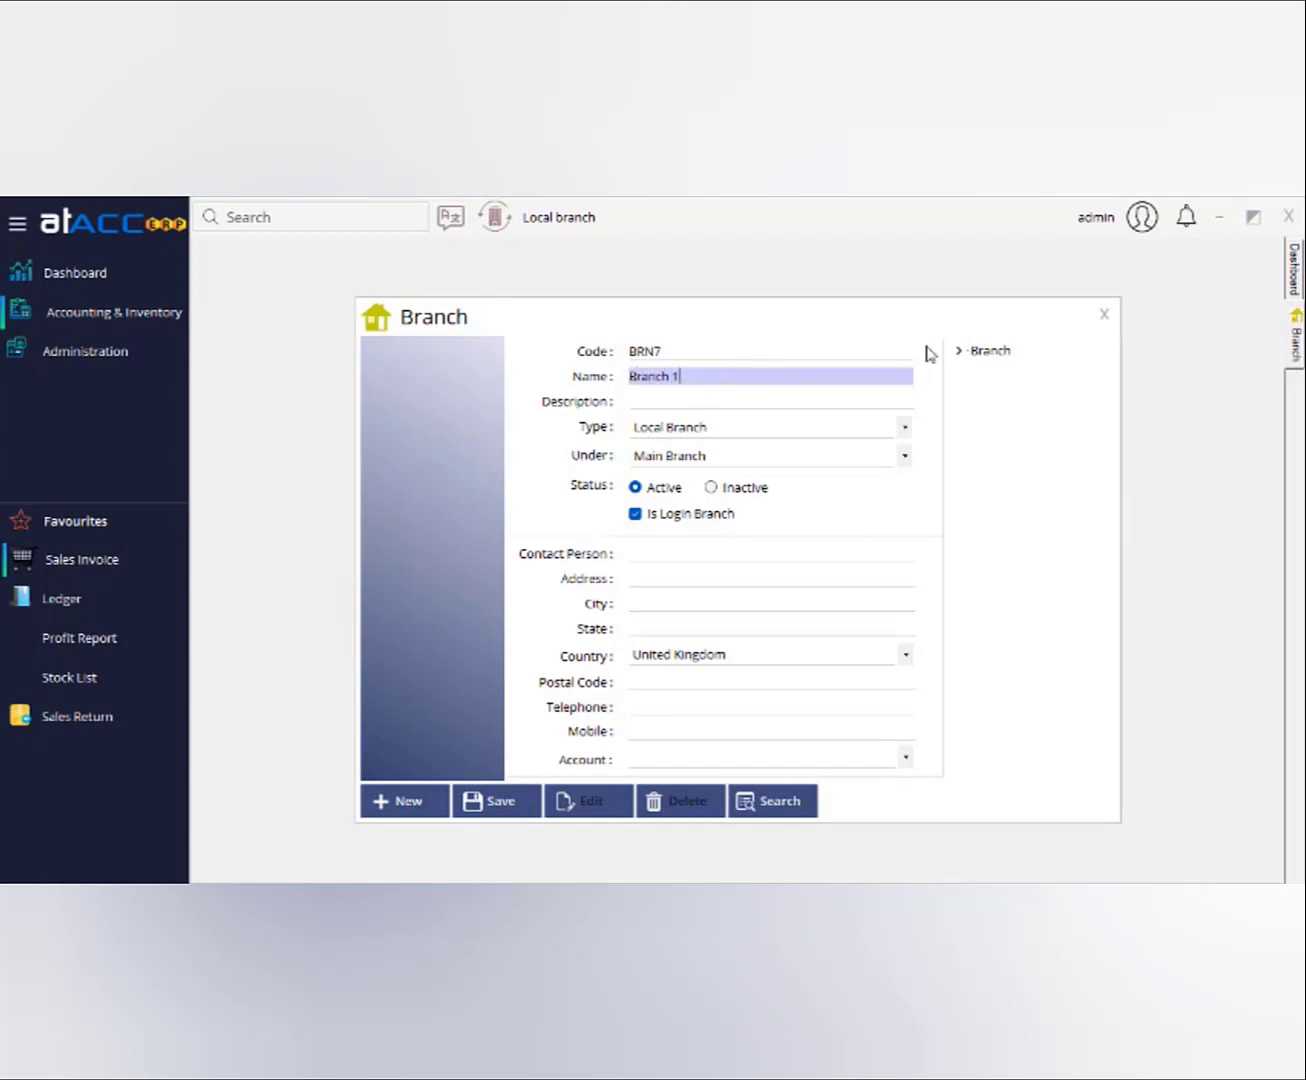
click(671, 428)
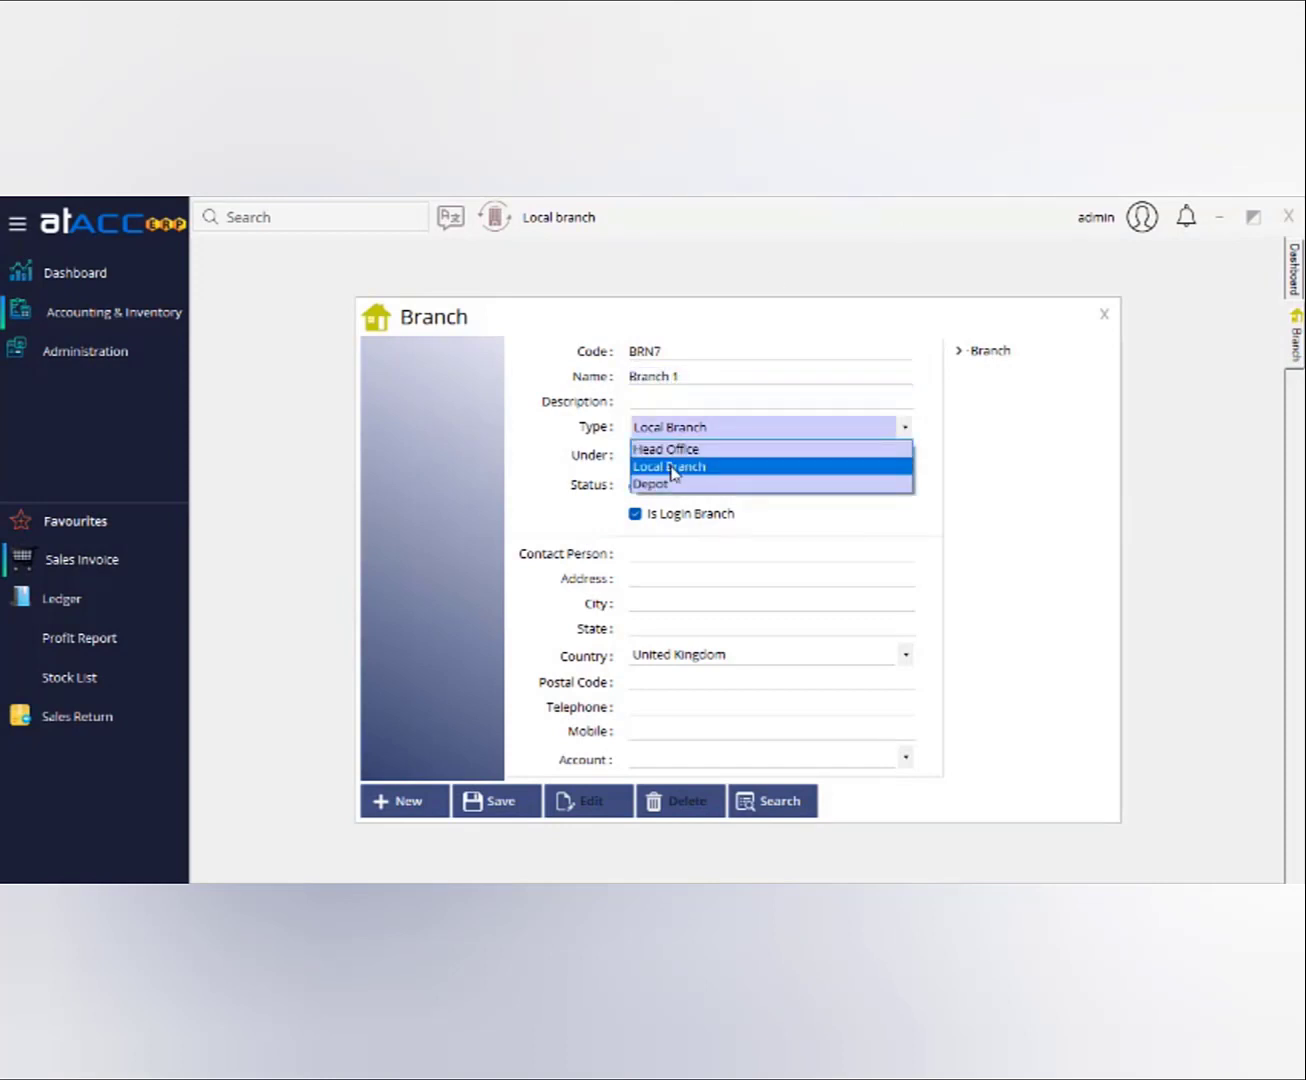
click(711, 475)
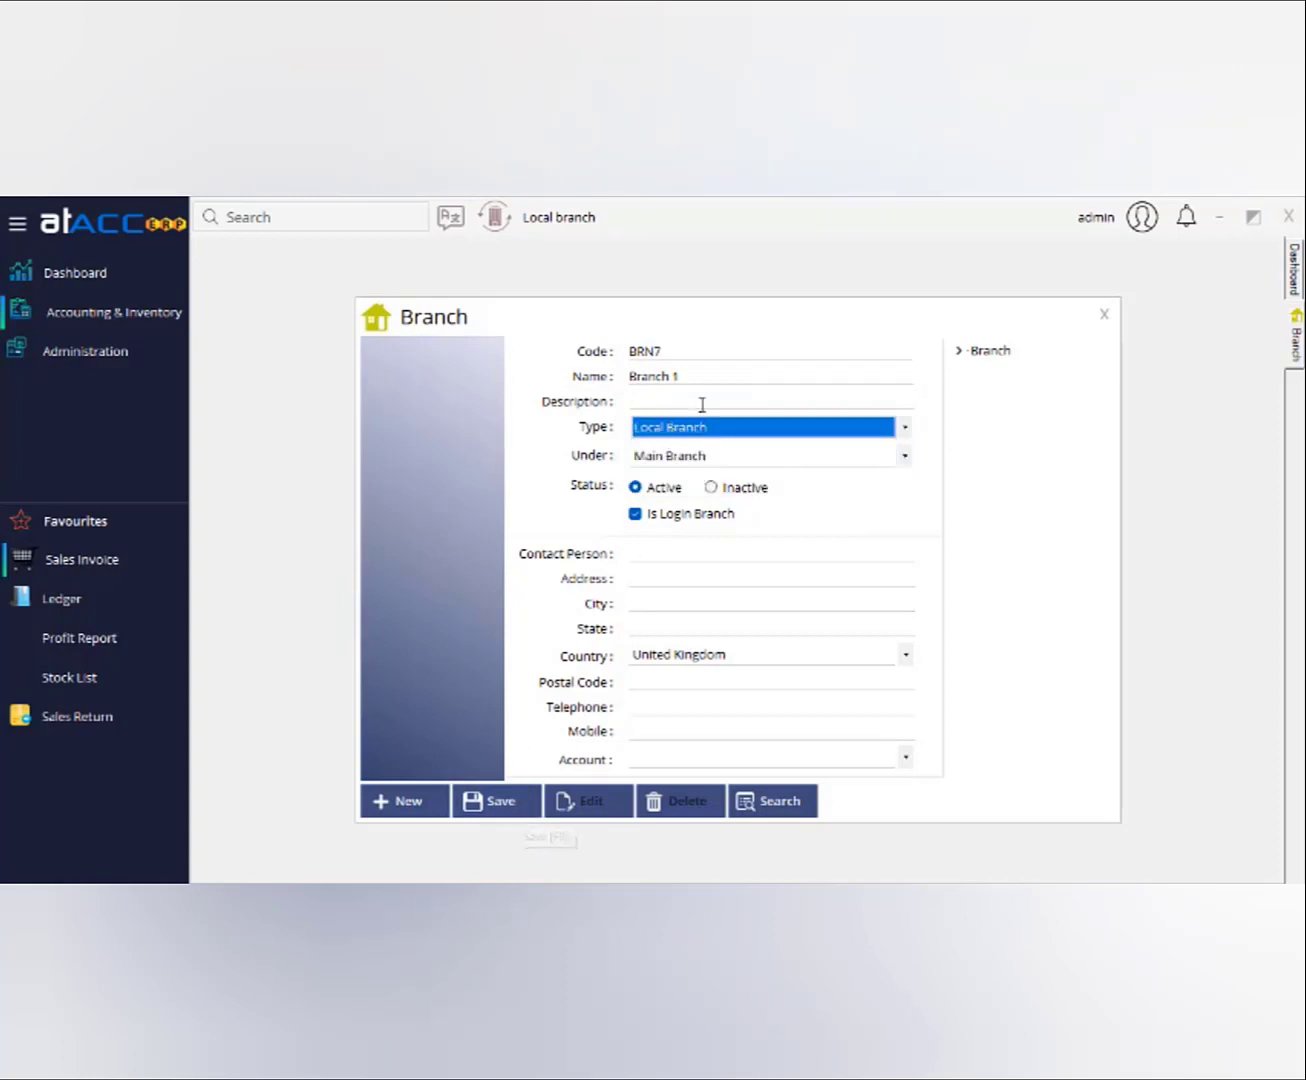
click(428, 805)
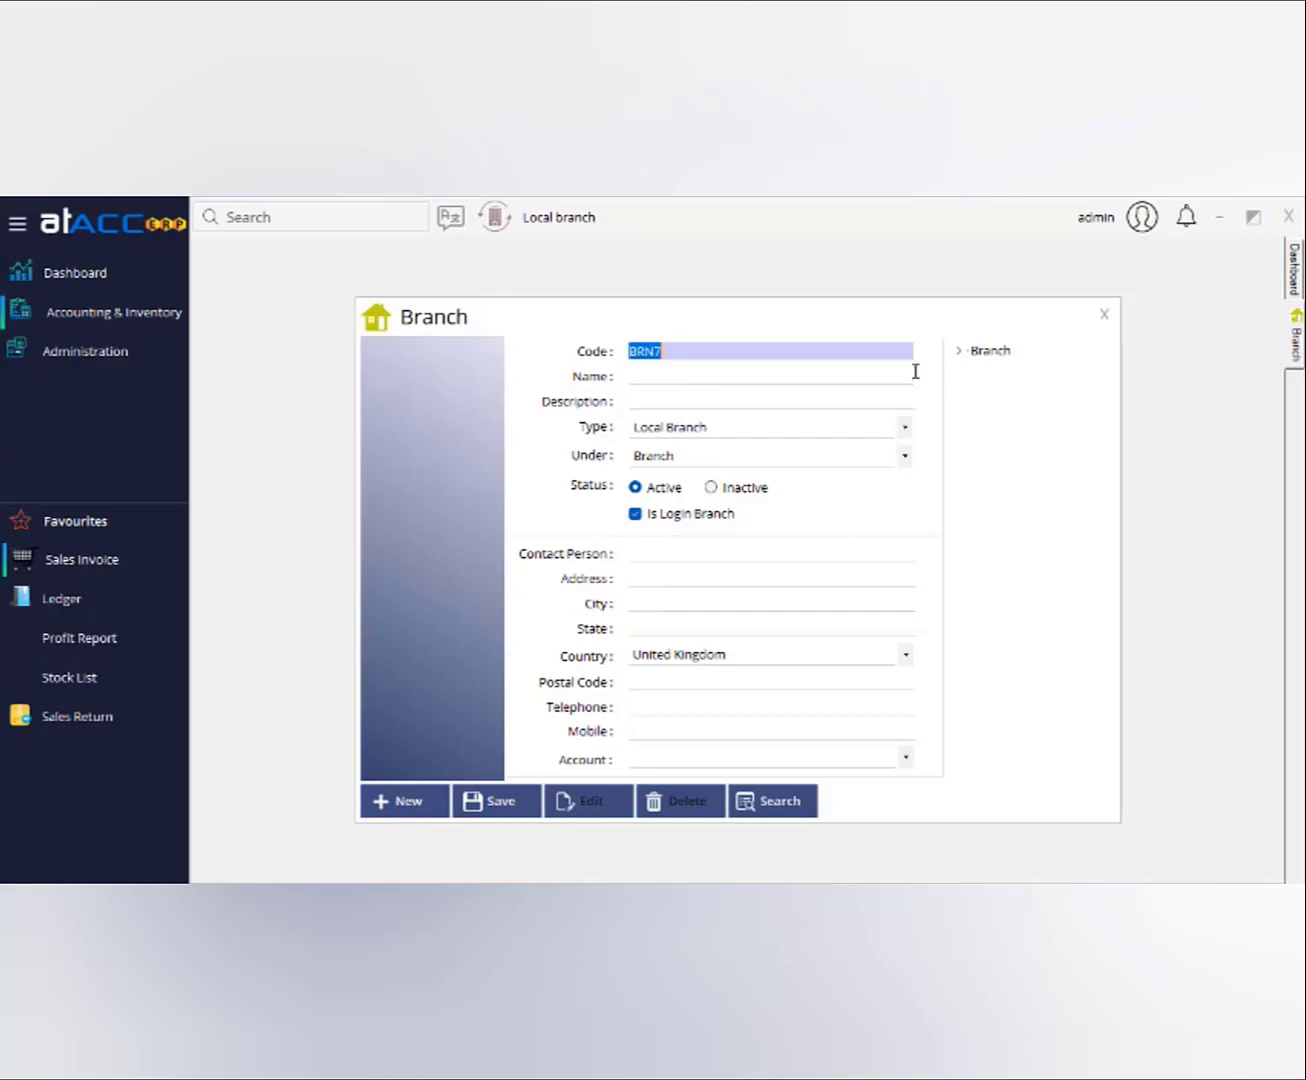
Step: Edit the Local branch record, keeping type Local Branch under Main Branch
click(958, 352)
click(978, 371)
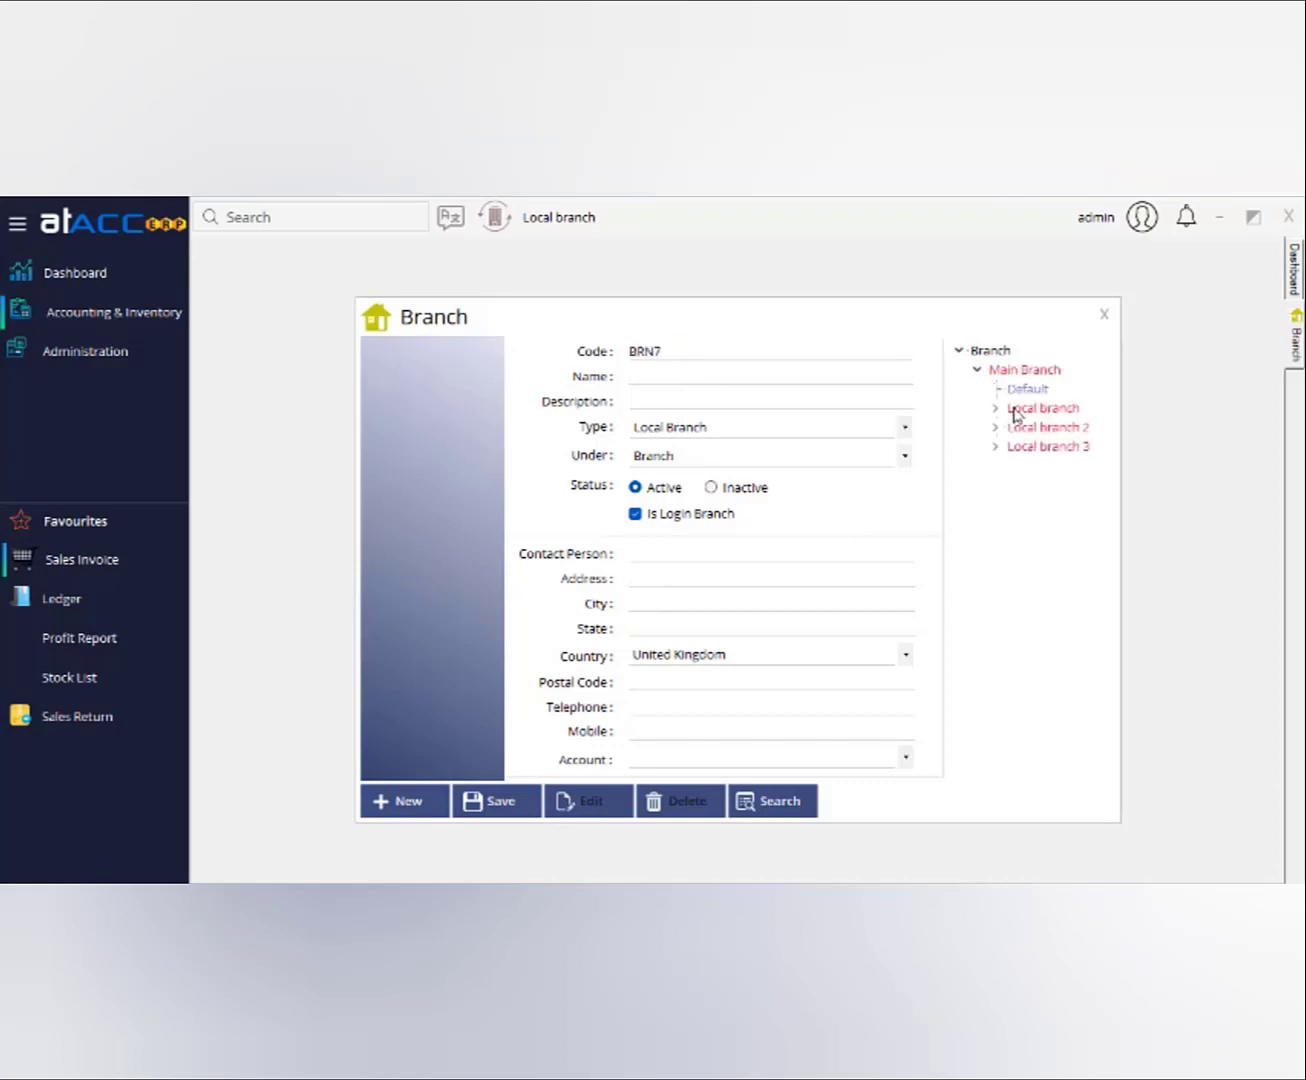
double_click(1003, 411)
click(588, 801)
key(Tab)
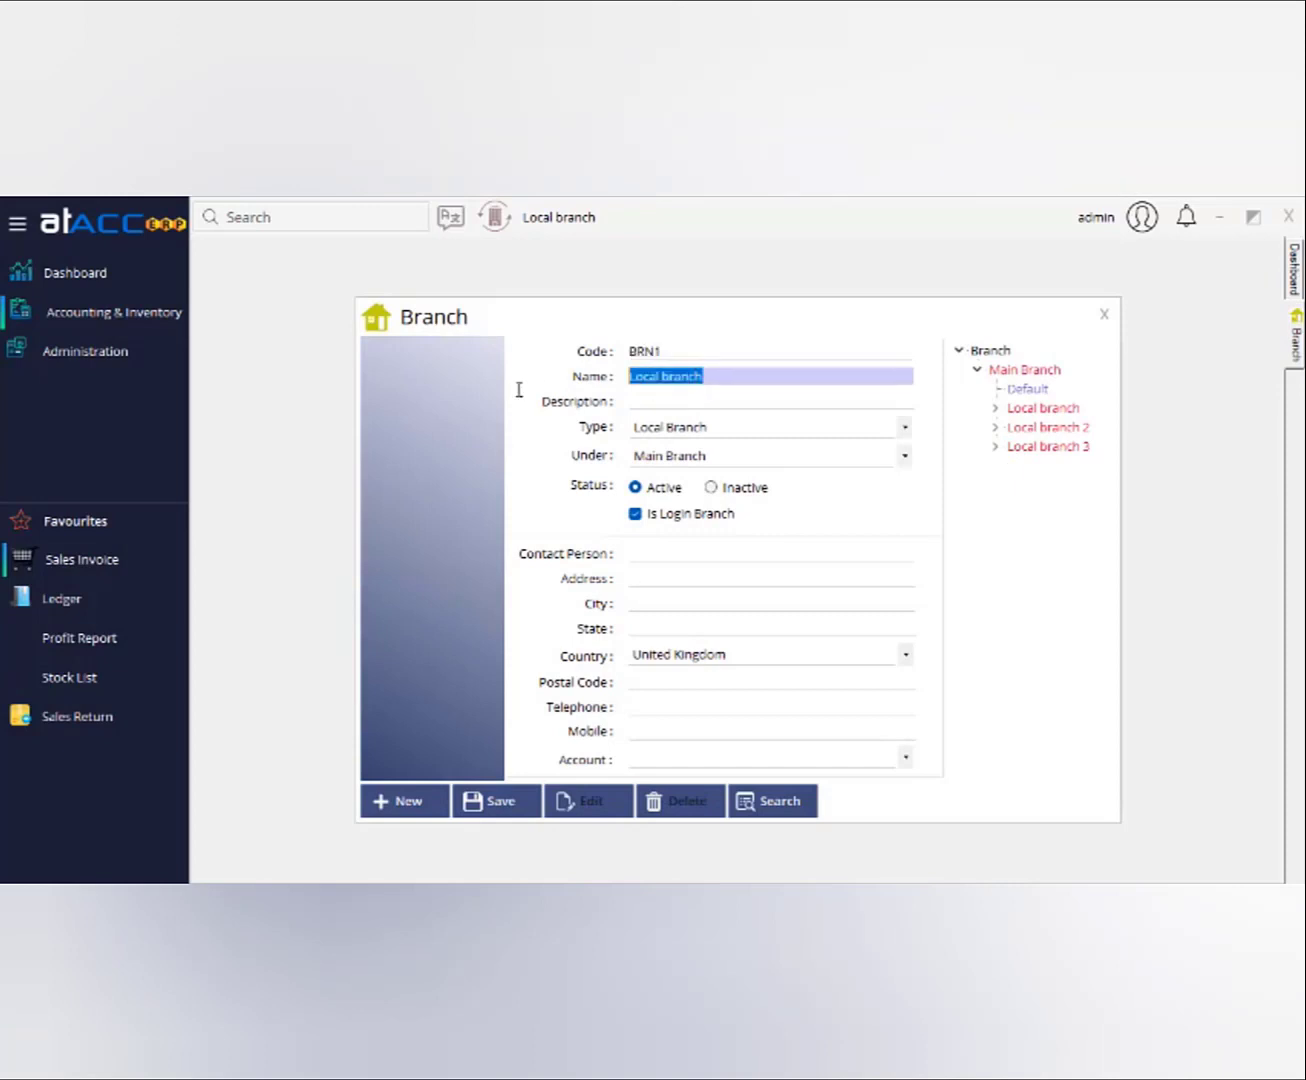
click(712, 433)
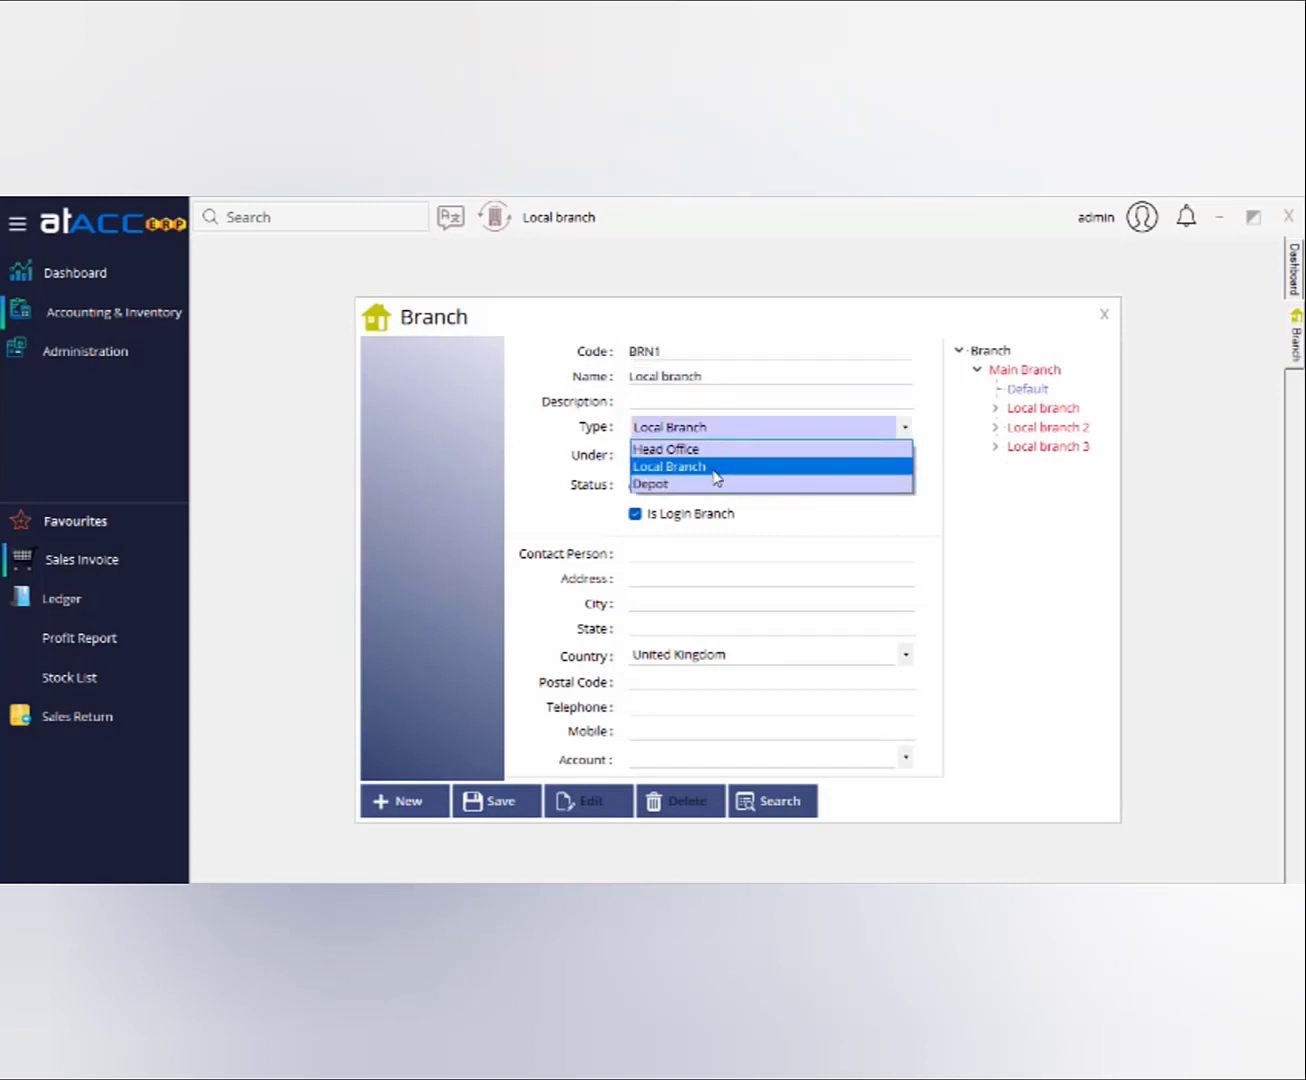
click(708, 476)
click(699, 462)
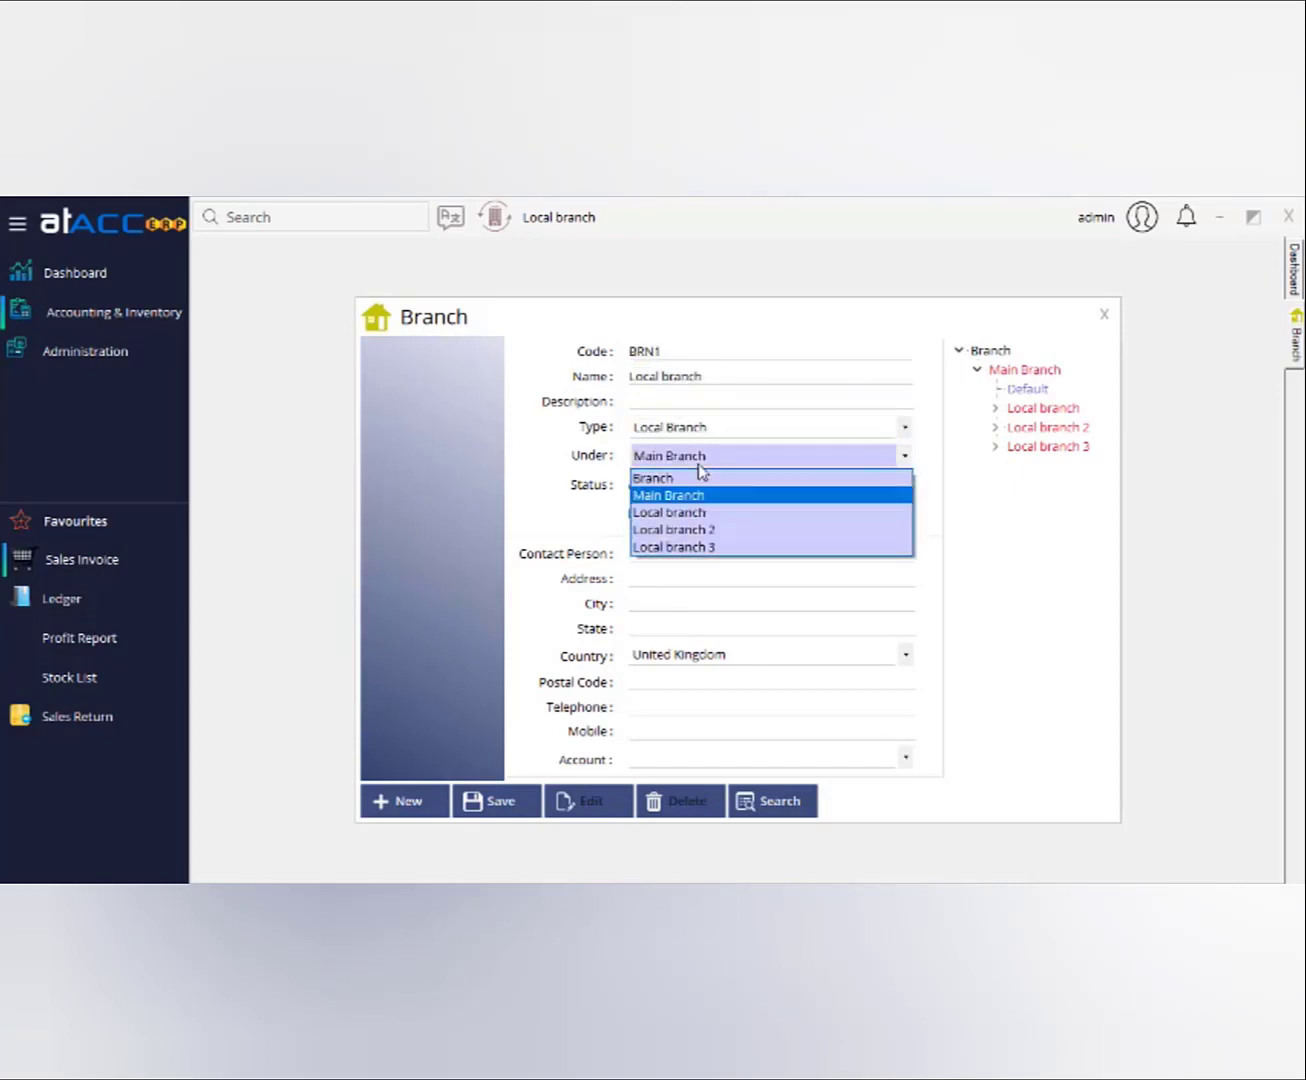
click(699, 465)
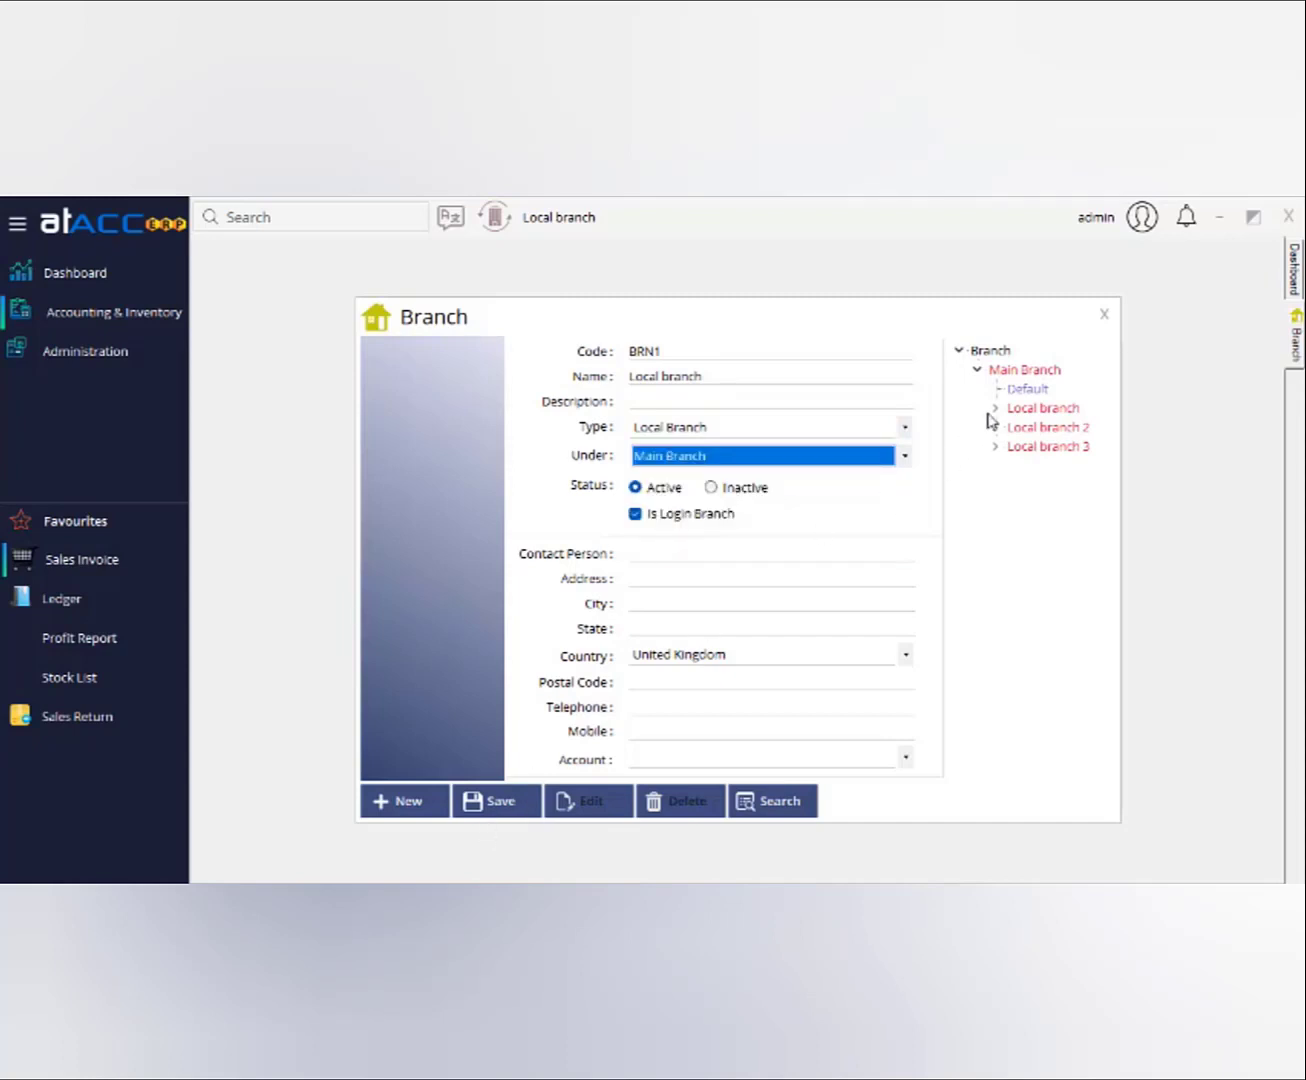
Step: Edit depot loc1 (BRN2), keeping type Depot under Local branch
click(993, 410)
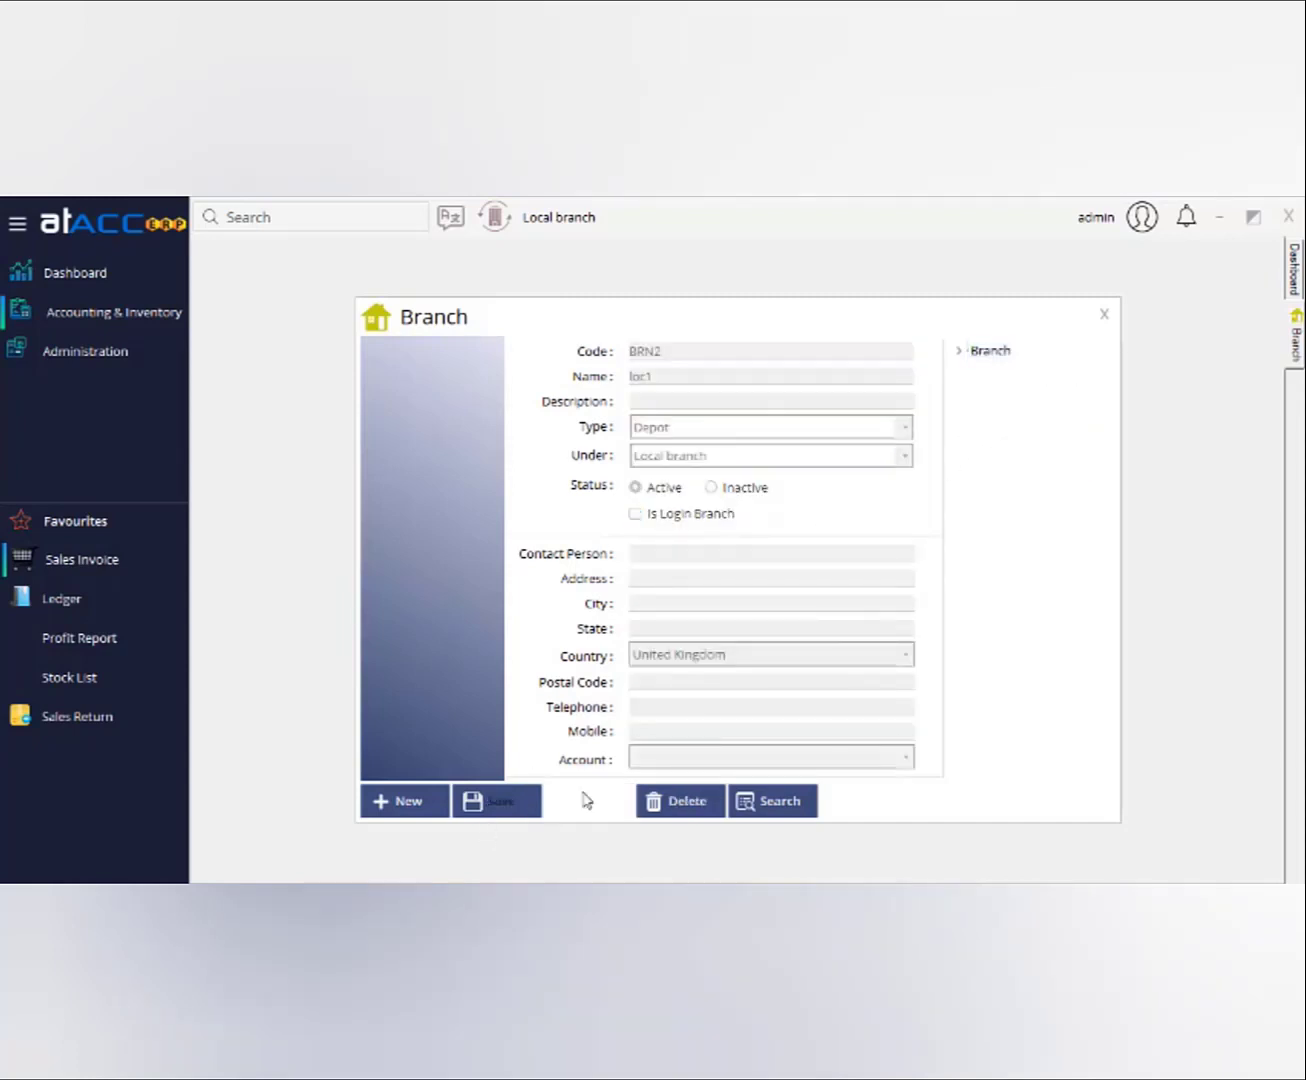
click(587, 799)
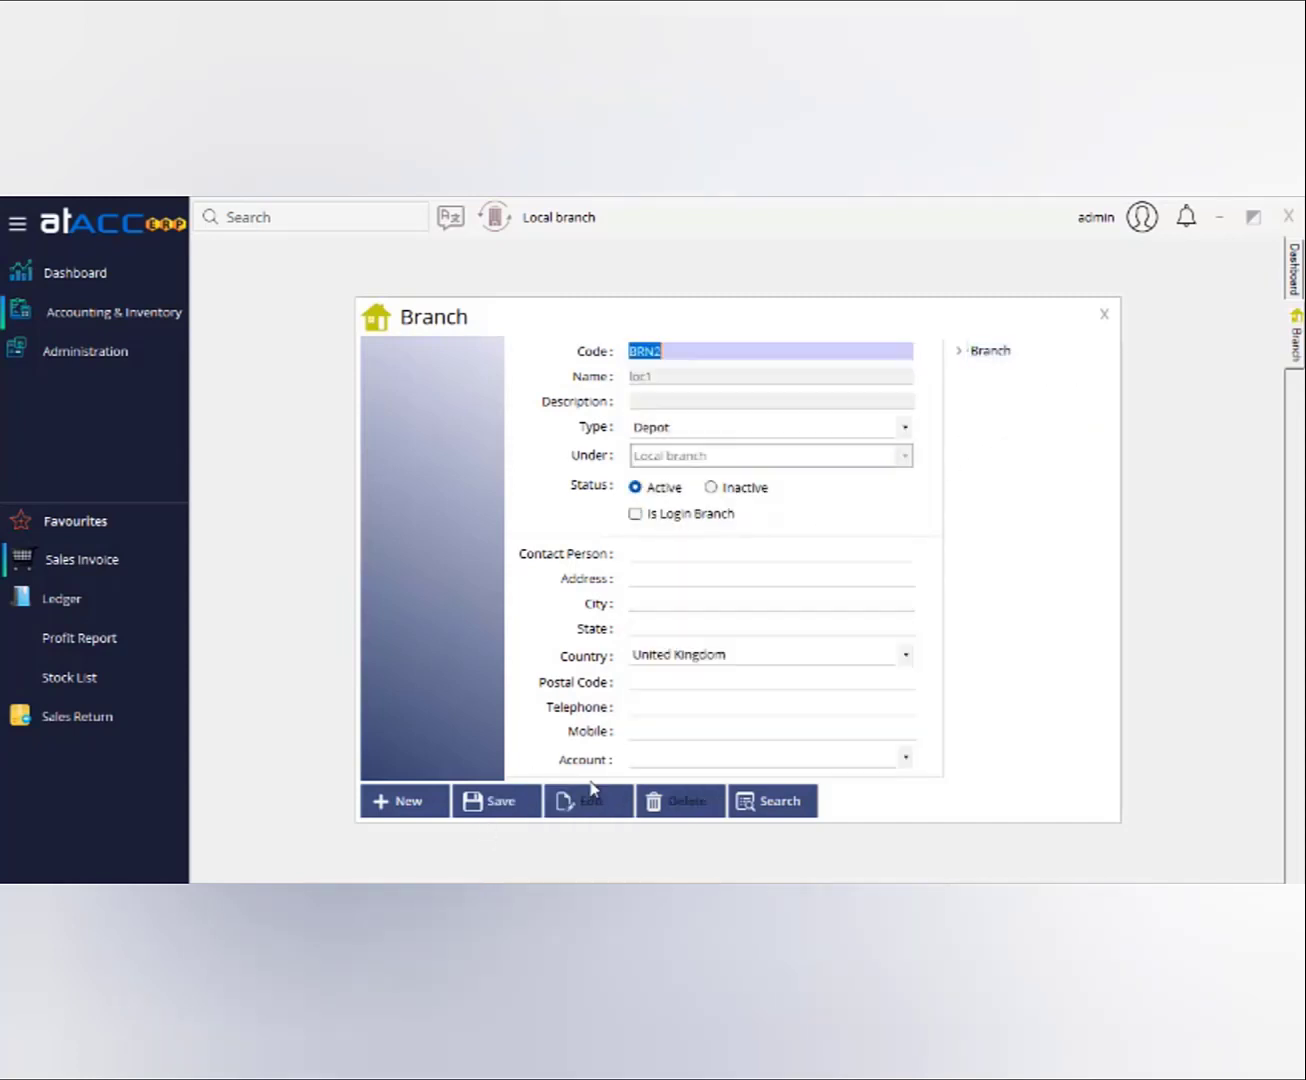
key(Tab)
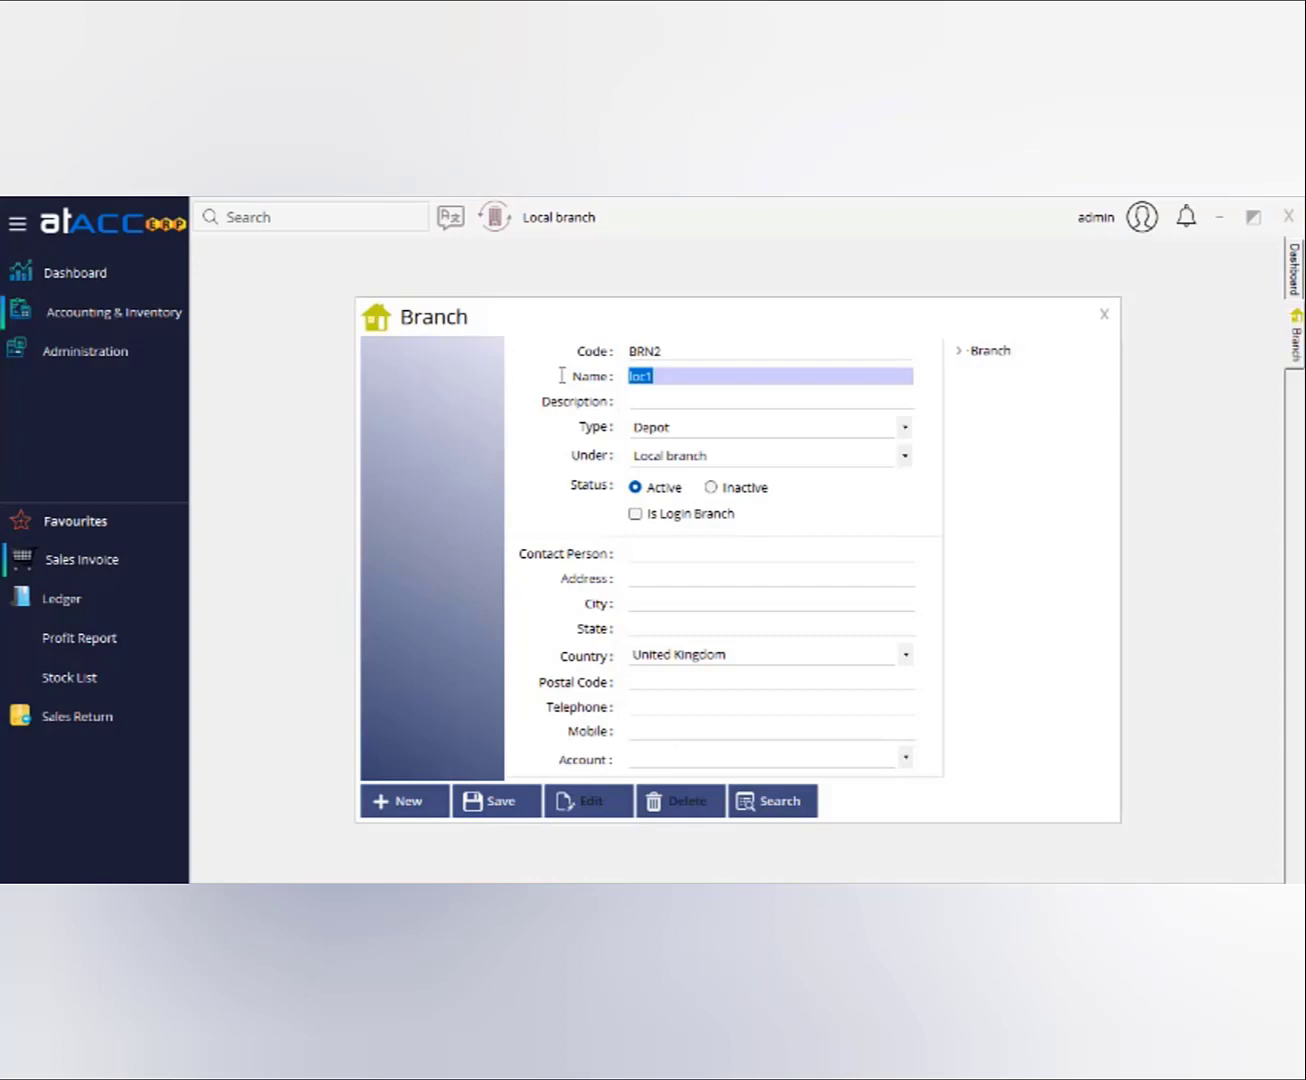
click(708, 431)
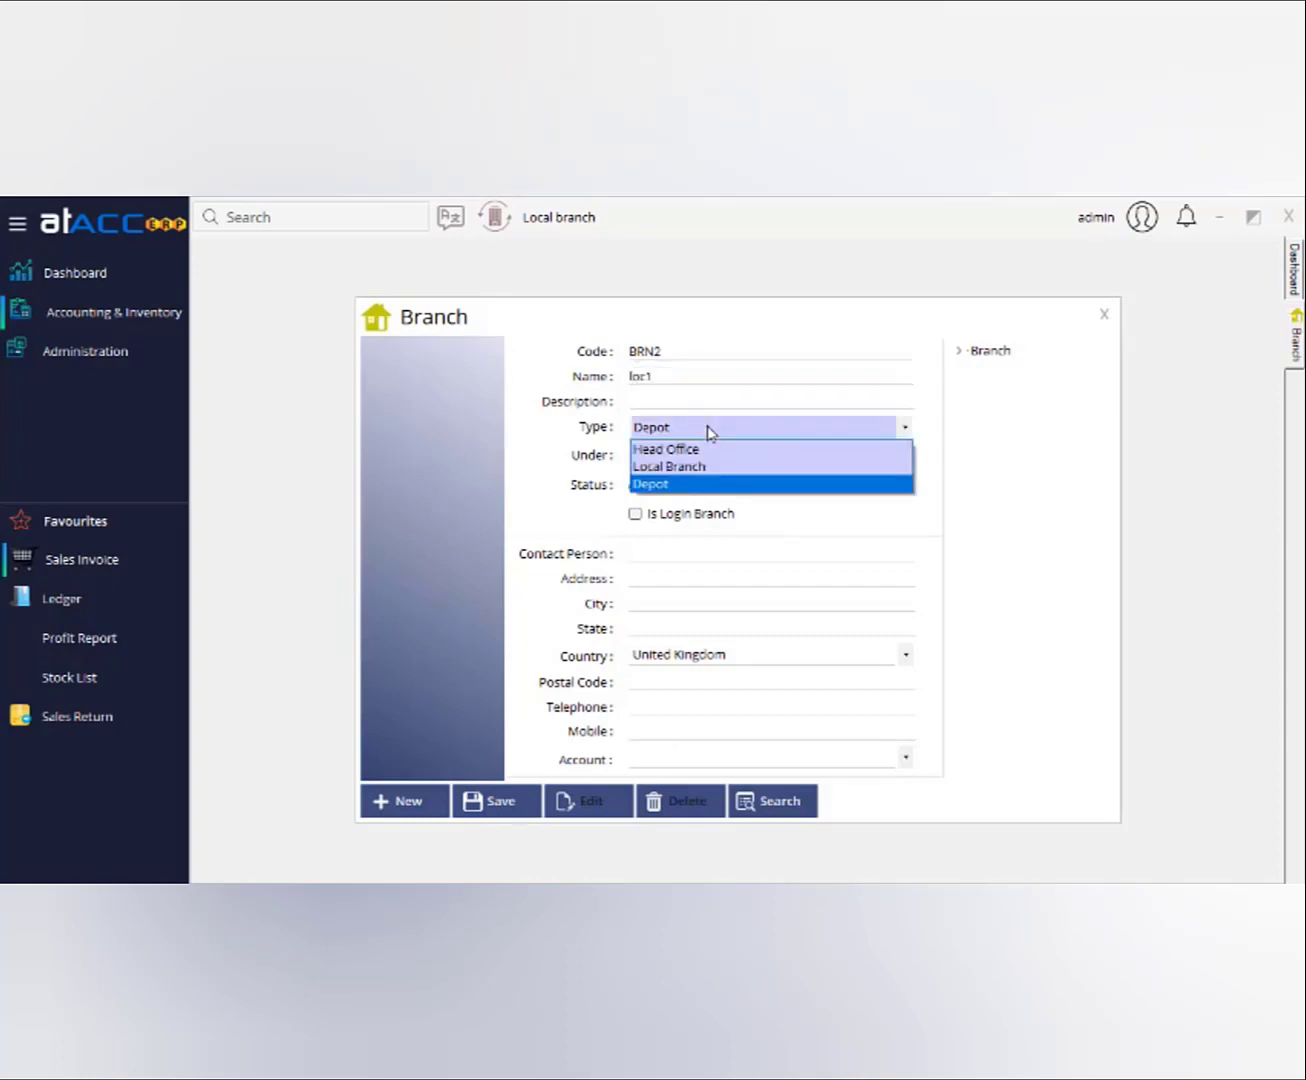
click(708, 430)
click(708, 460)
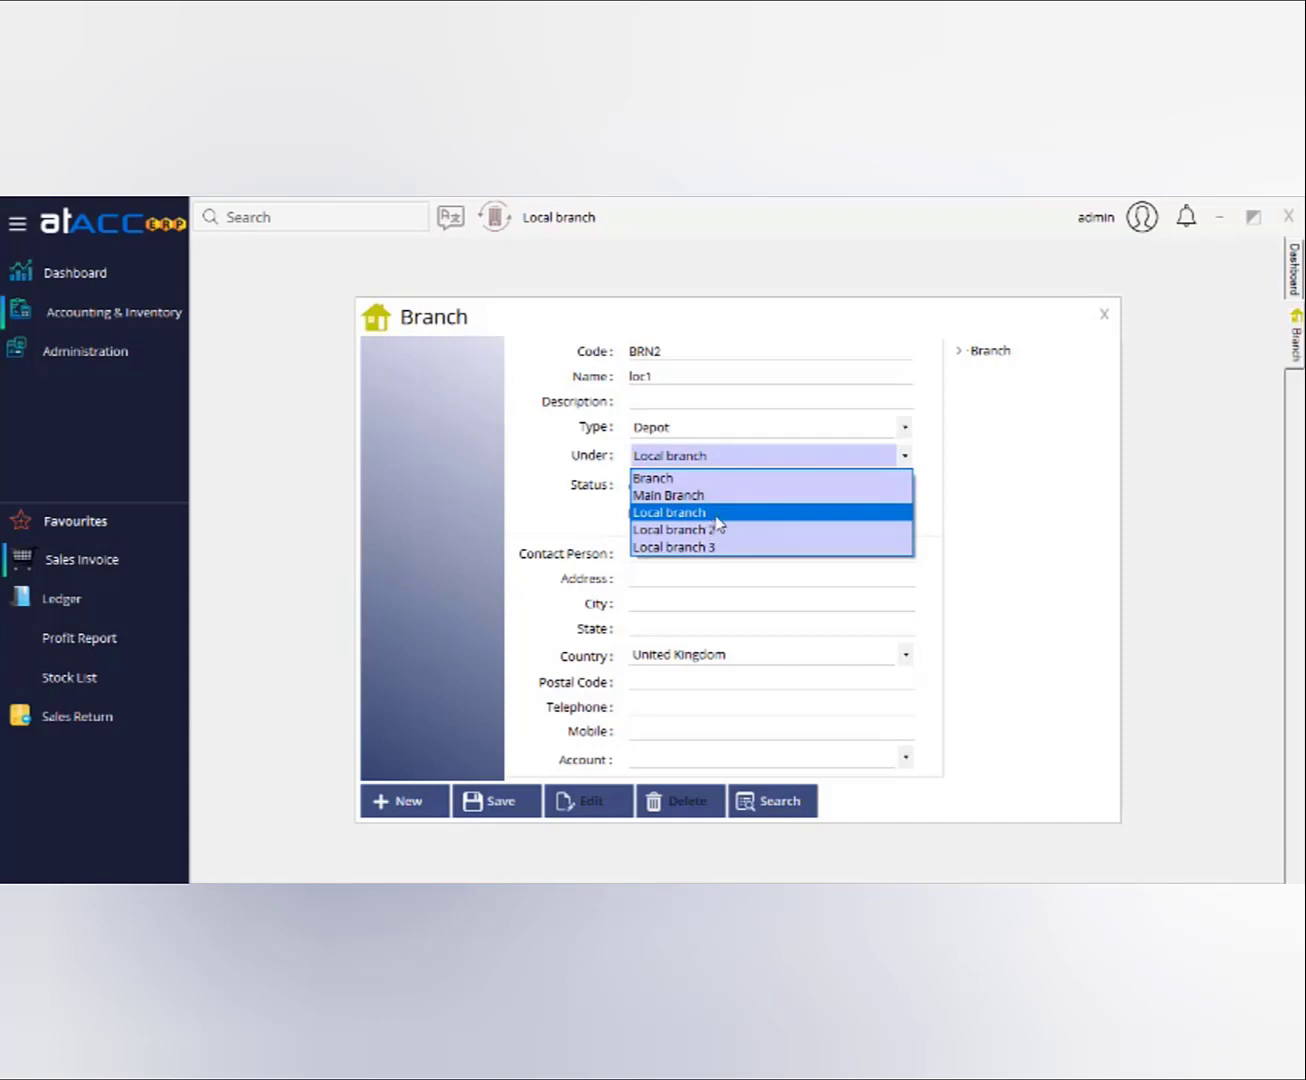
click(717, 516)
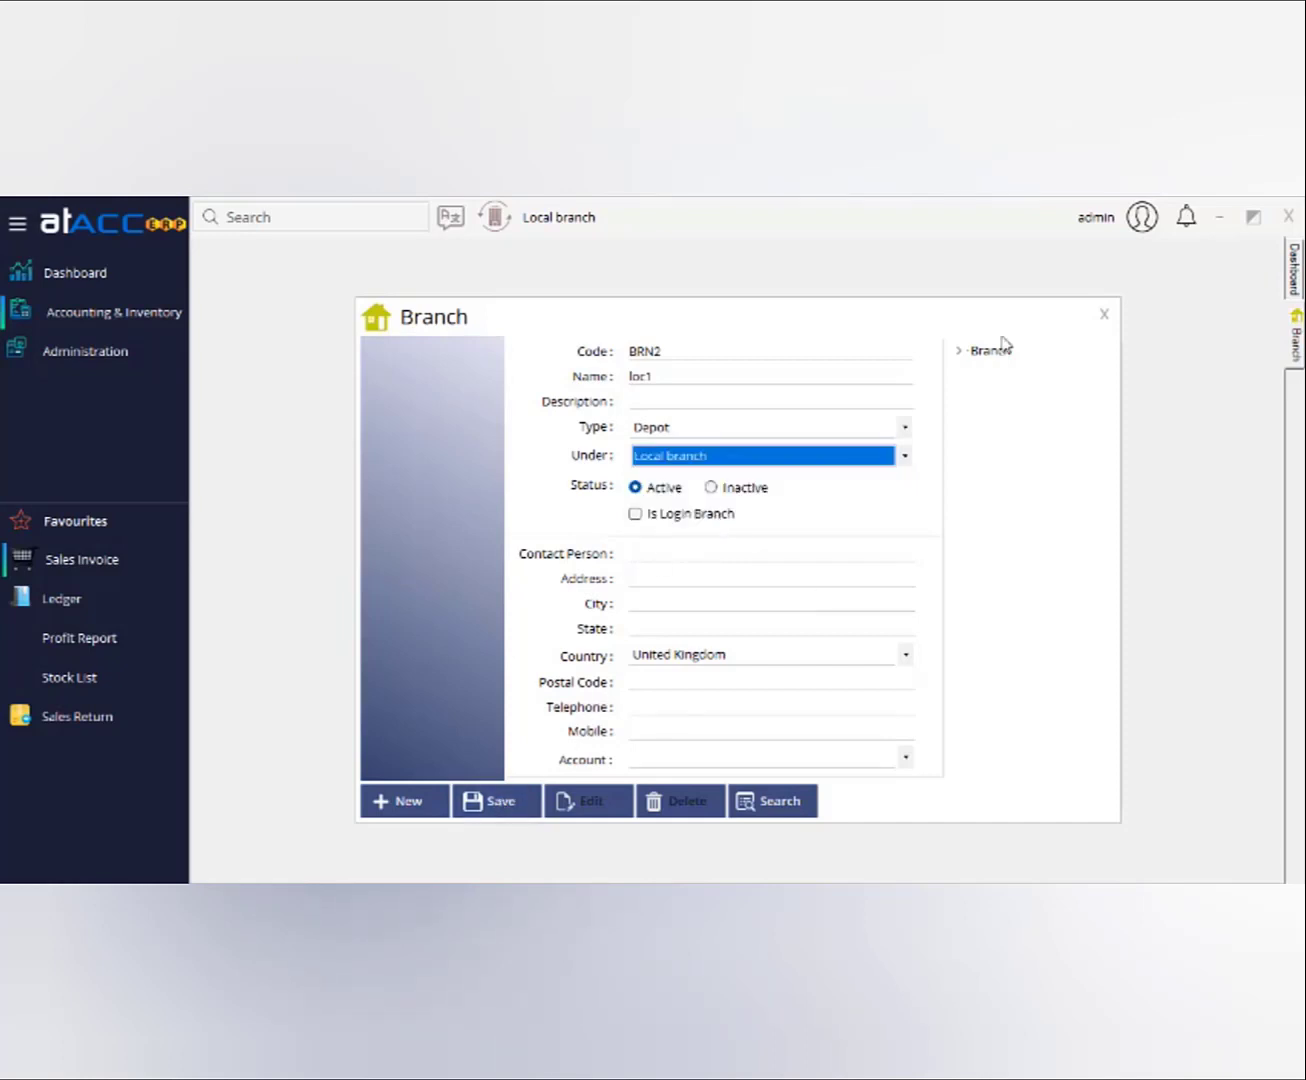
click(946, 356)
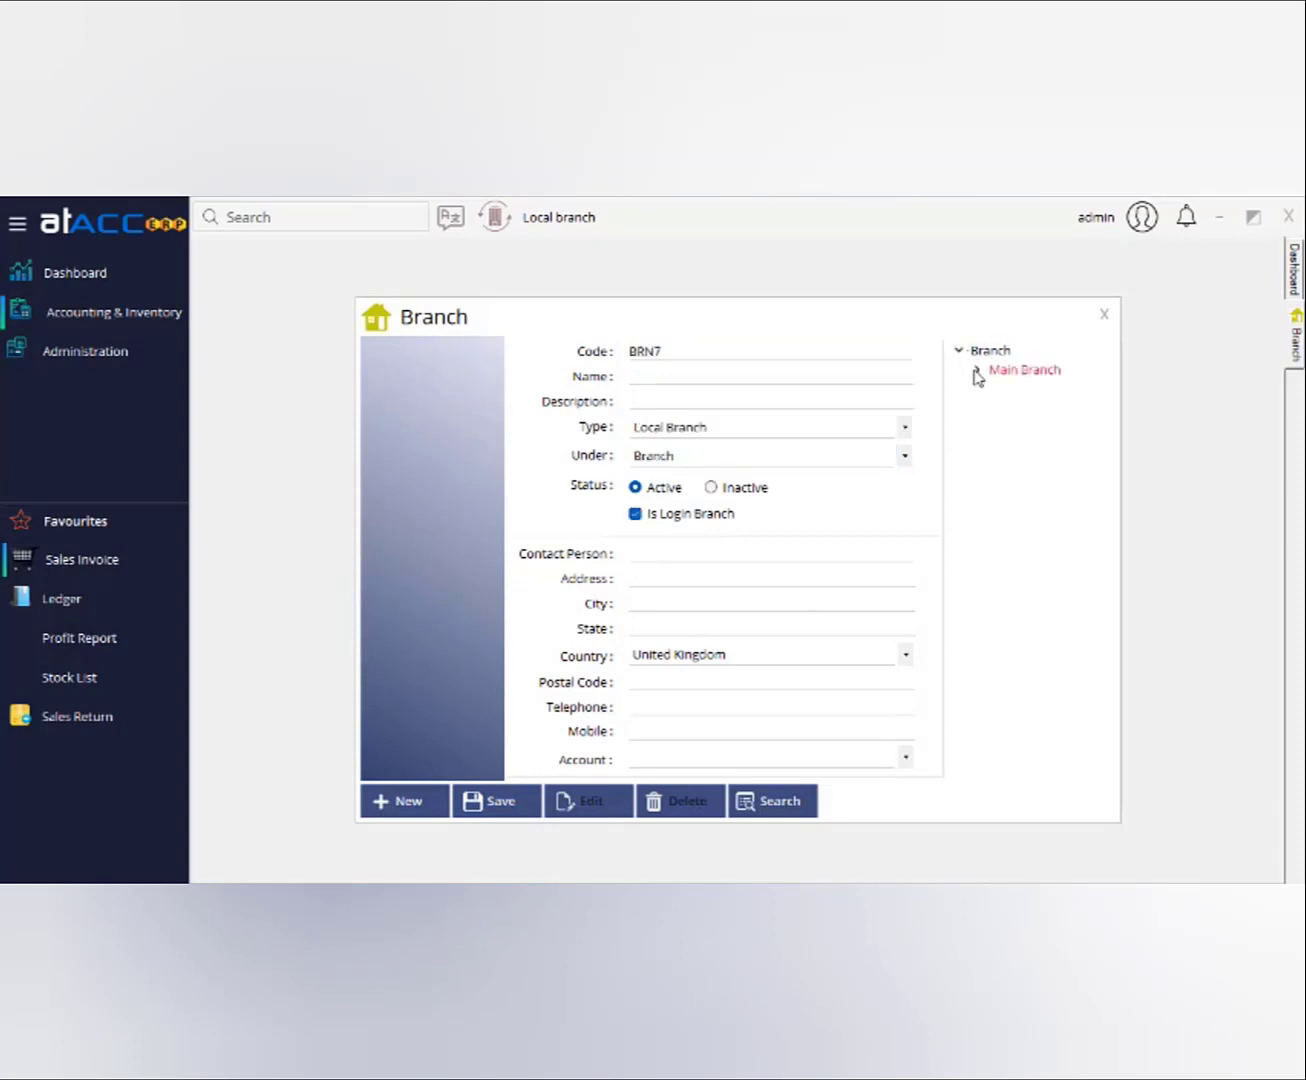
Step: Expand Local branch, Local branch 2 and Local branch 3 to show each one's depot
click(978, 369)
click(995, 408)
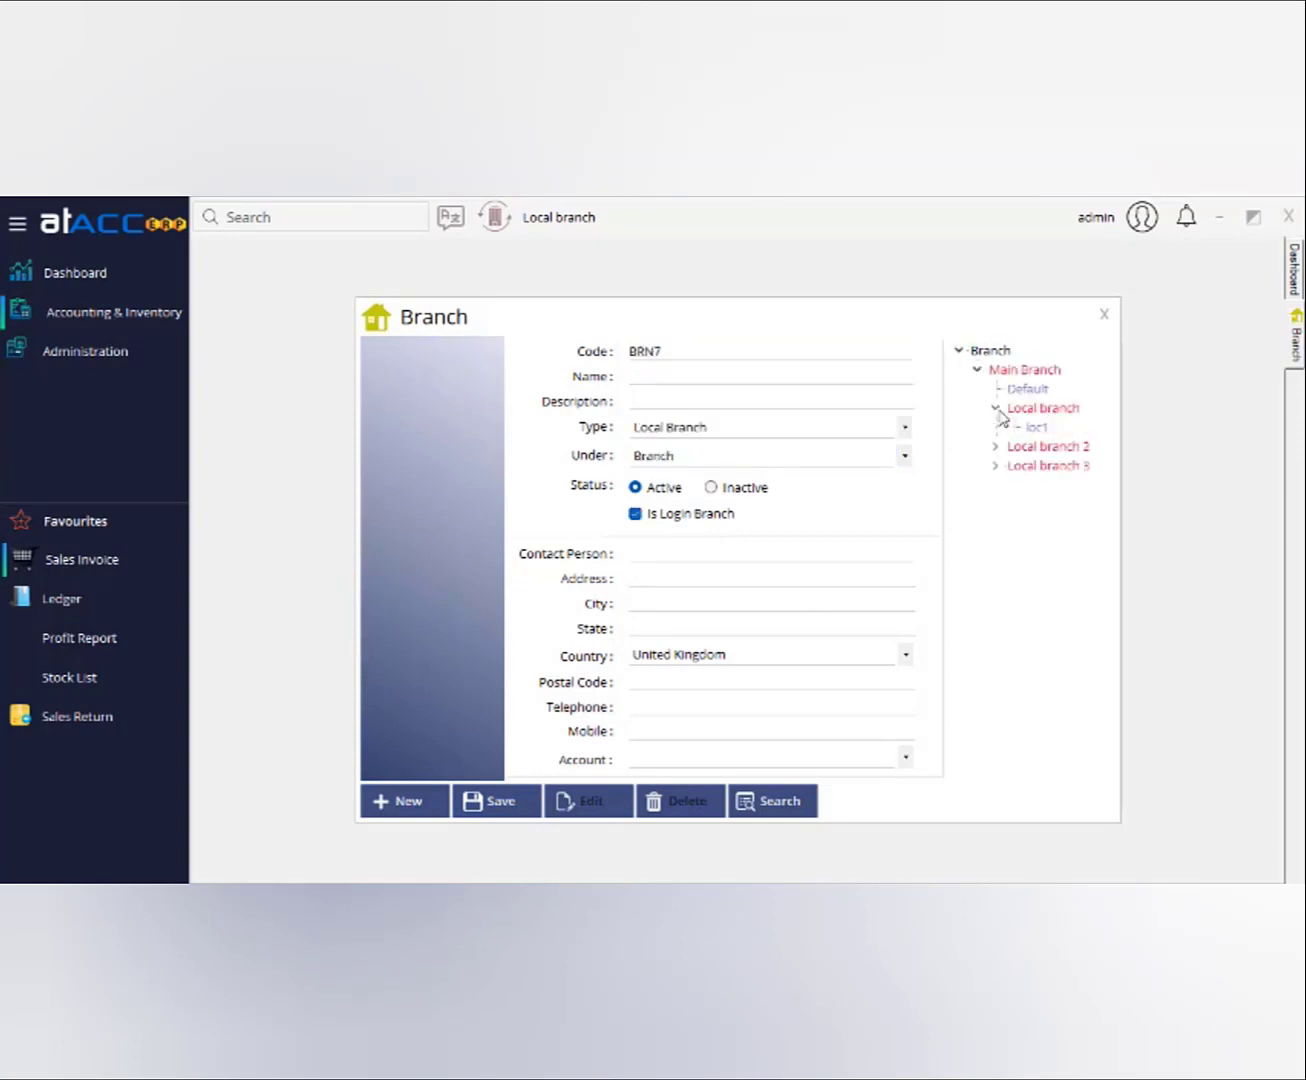
click(996, 446)
click(995, 485)
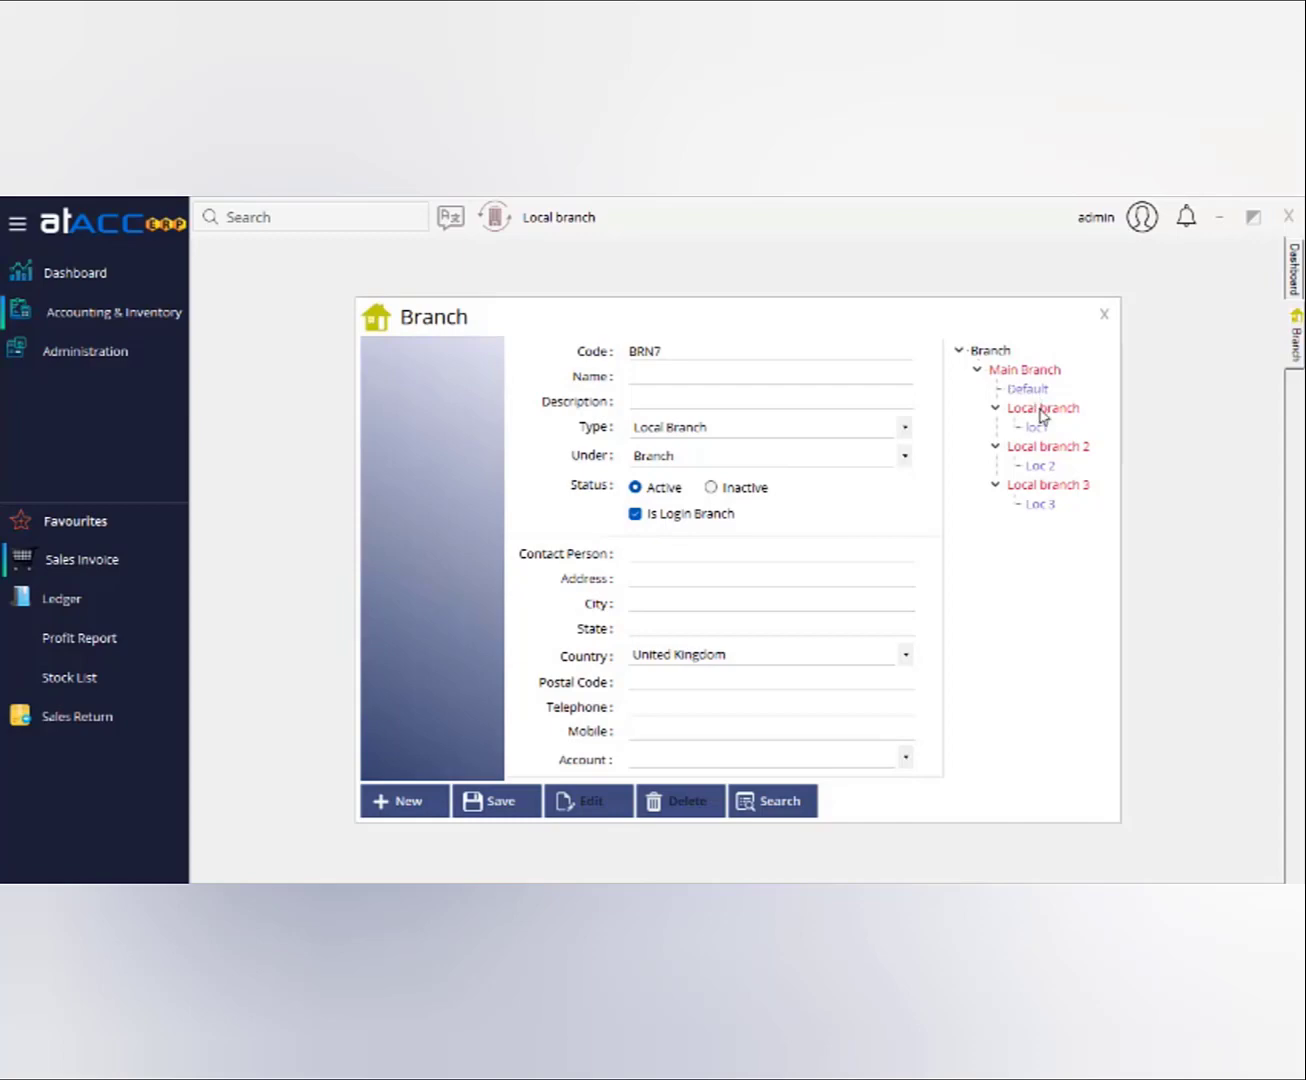
Step: Close the Branch window and start a new Product record, code PRD2
click(1105, 318)
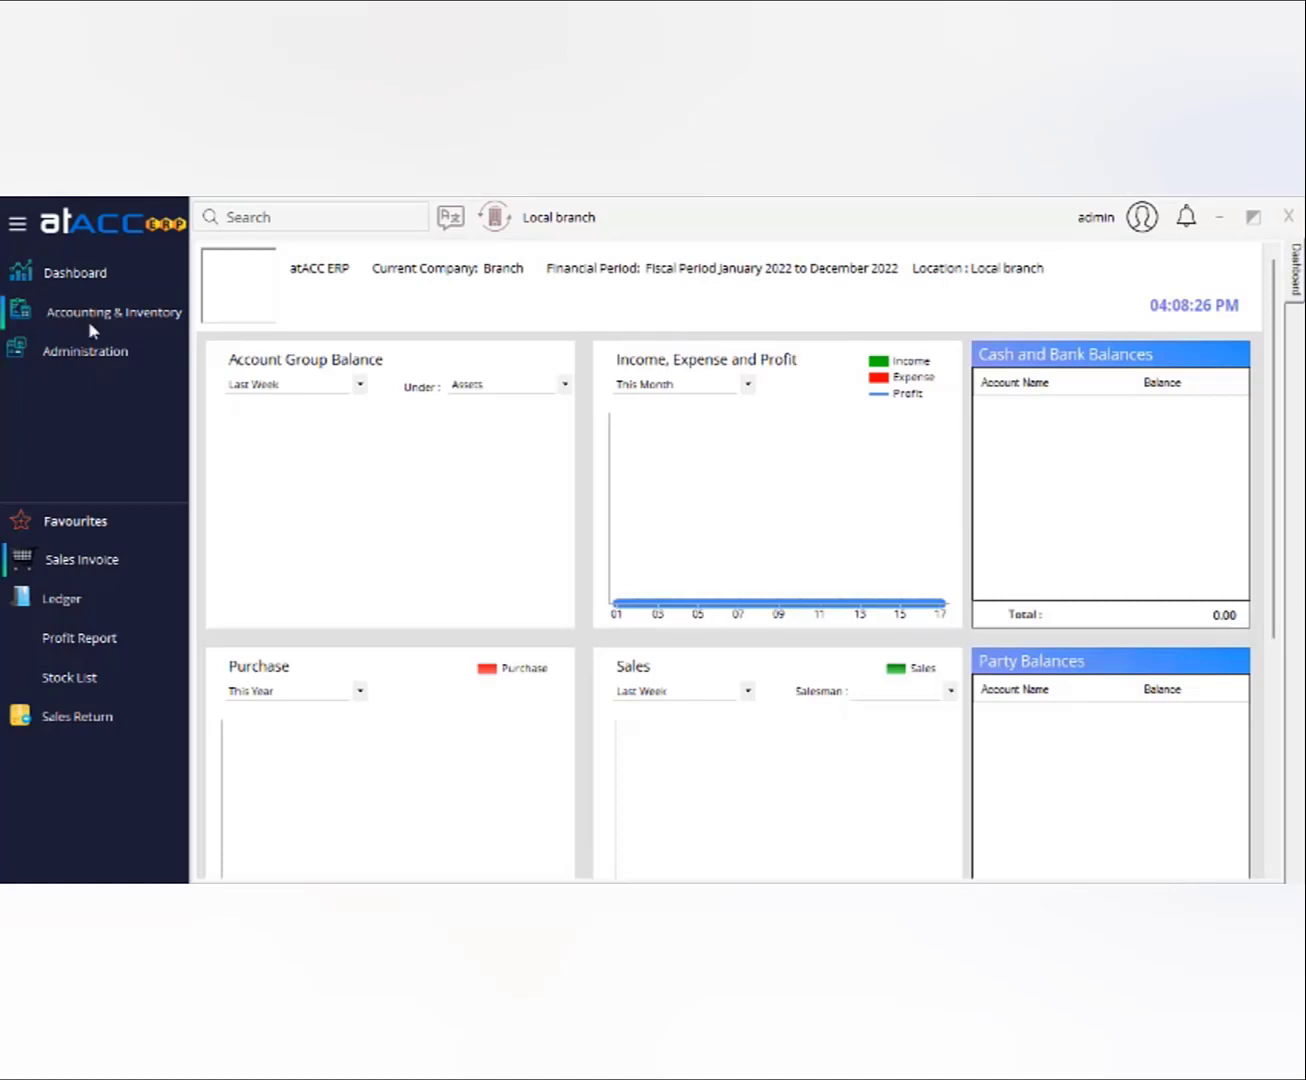
click(119, 313)
mouse_move(225, 326)
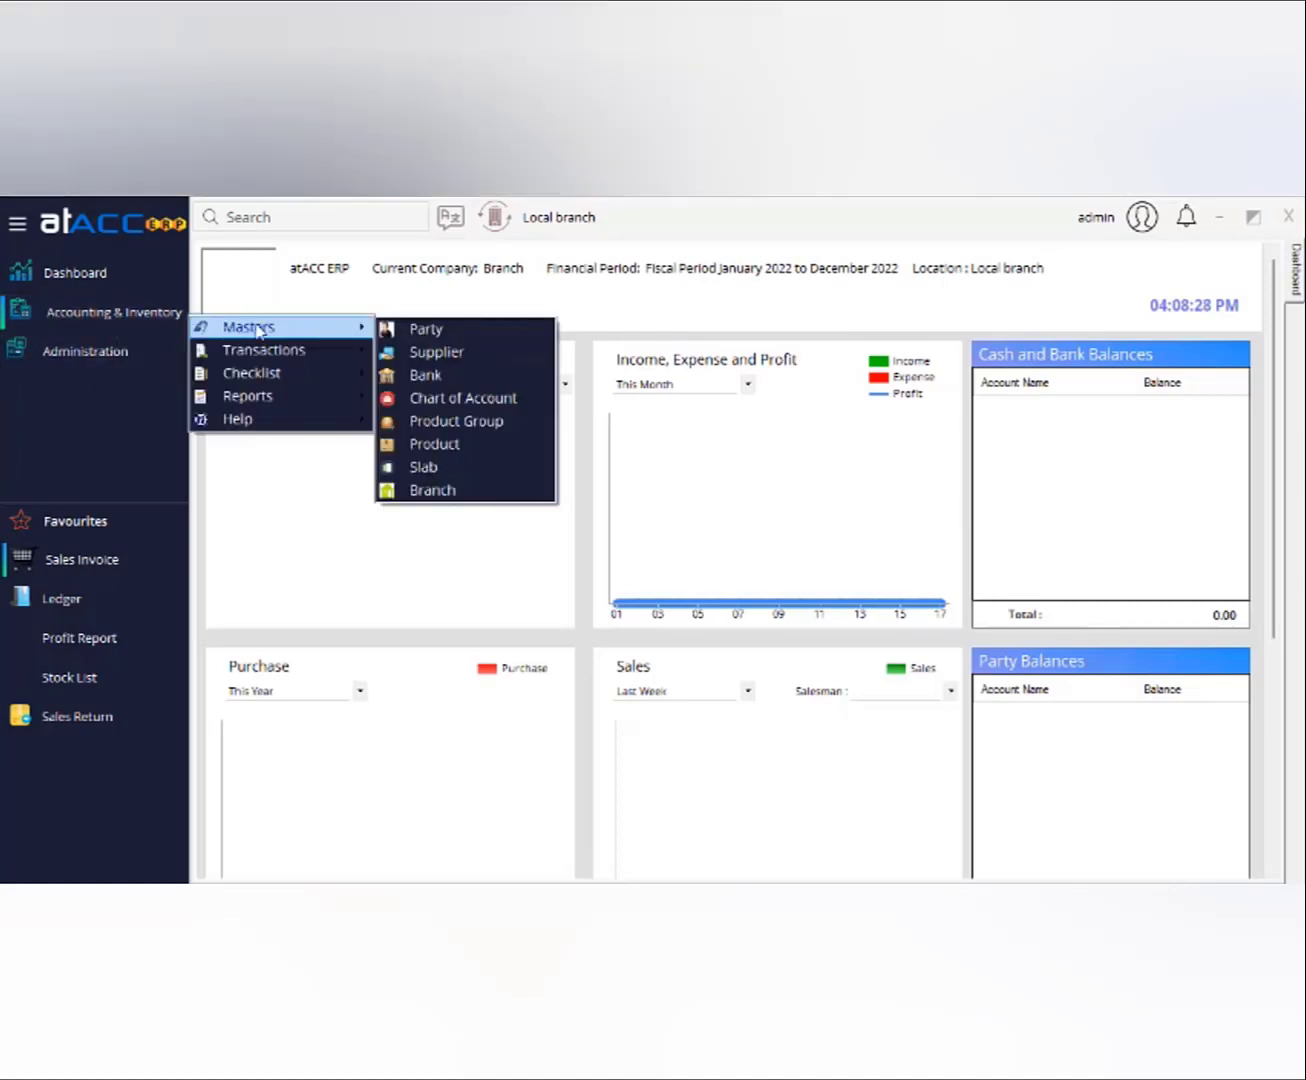
click(438, 444)
Step: Name the product 'product 1' in group Master, with purchase rate 10 and sales rate 20
click(577, 312)
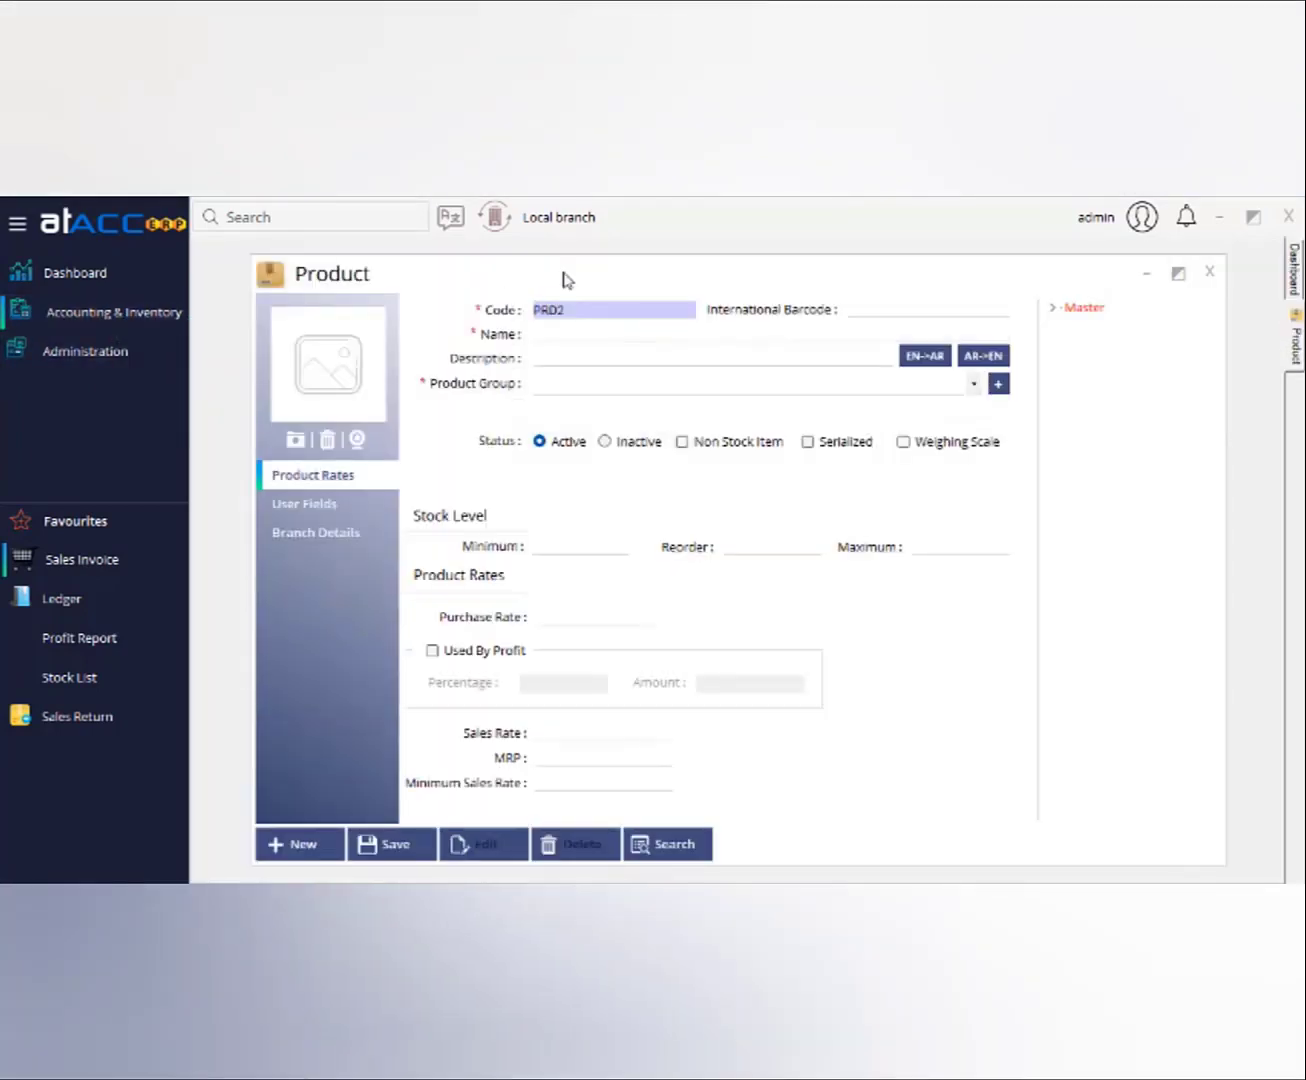
click(597, 330)
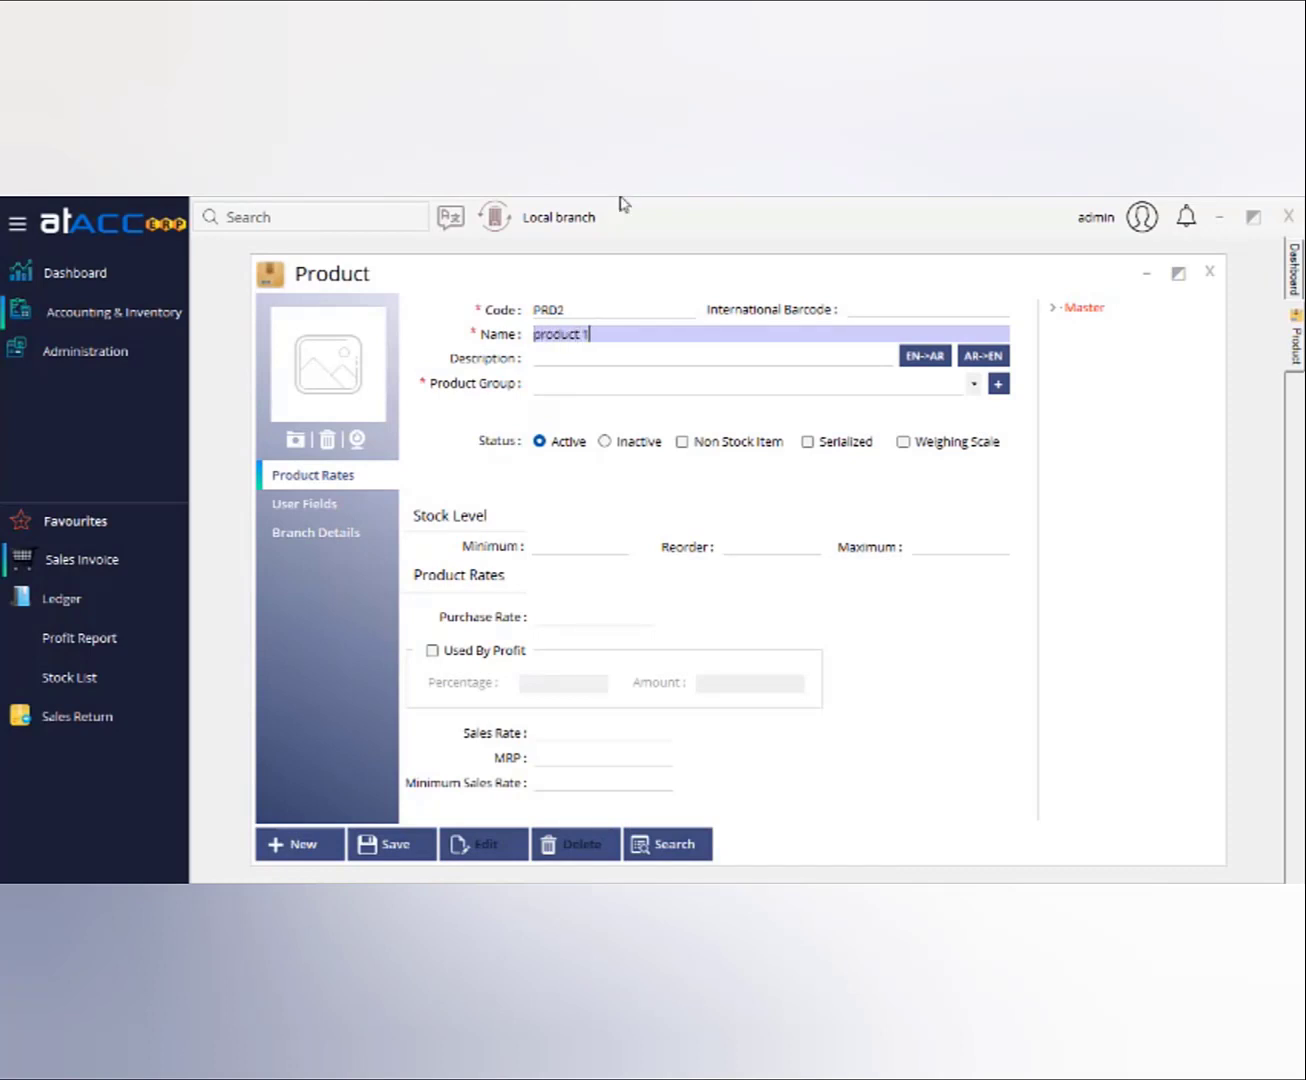
click(704, 383)
click(697, 404)
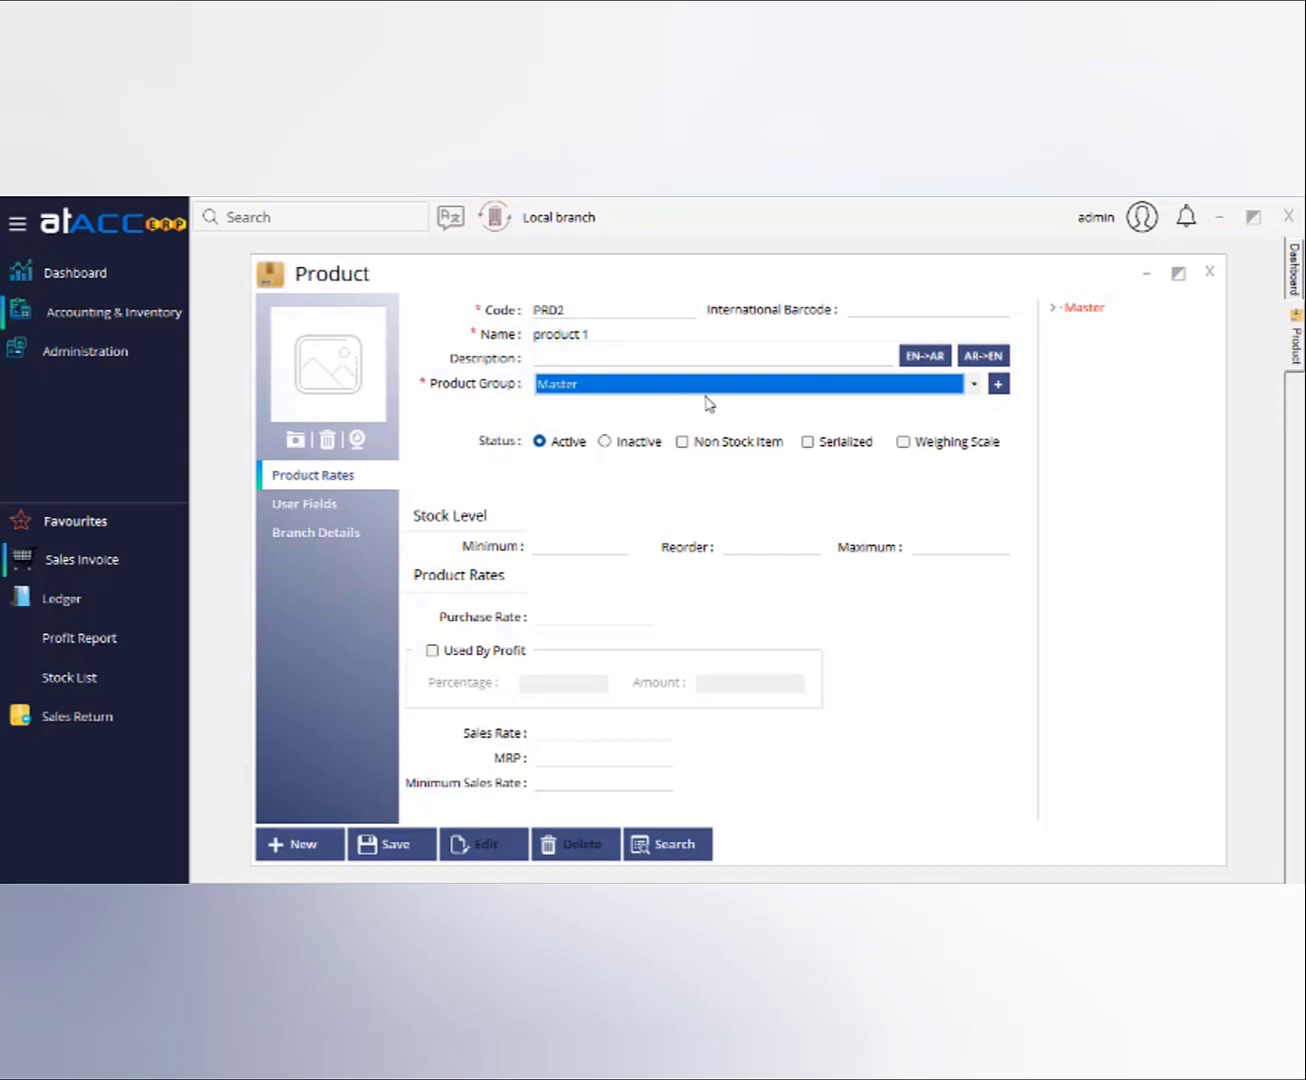
click(577, 614)
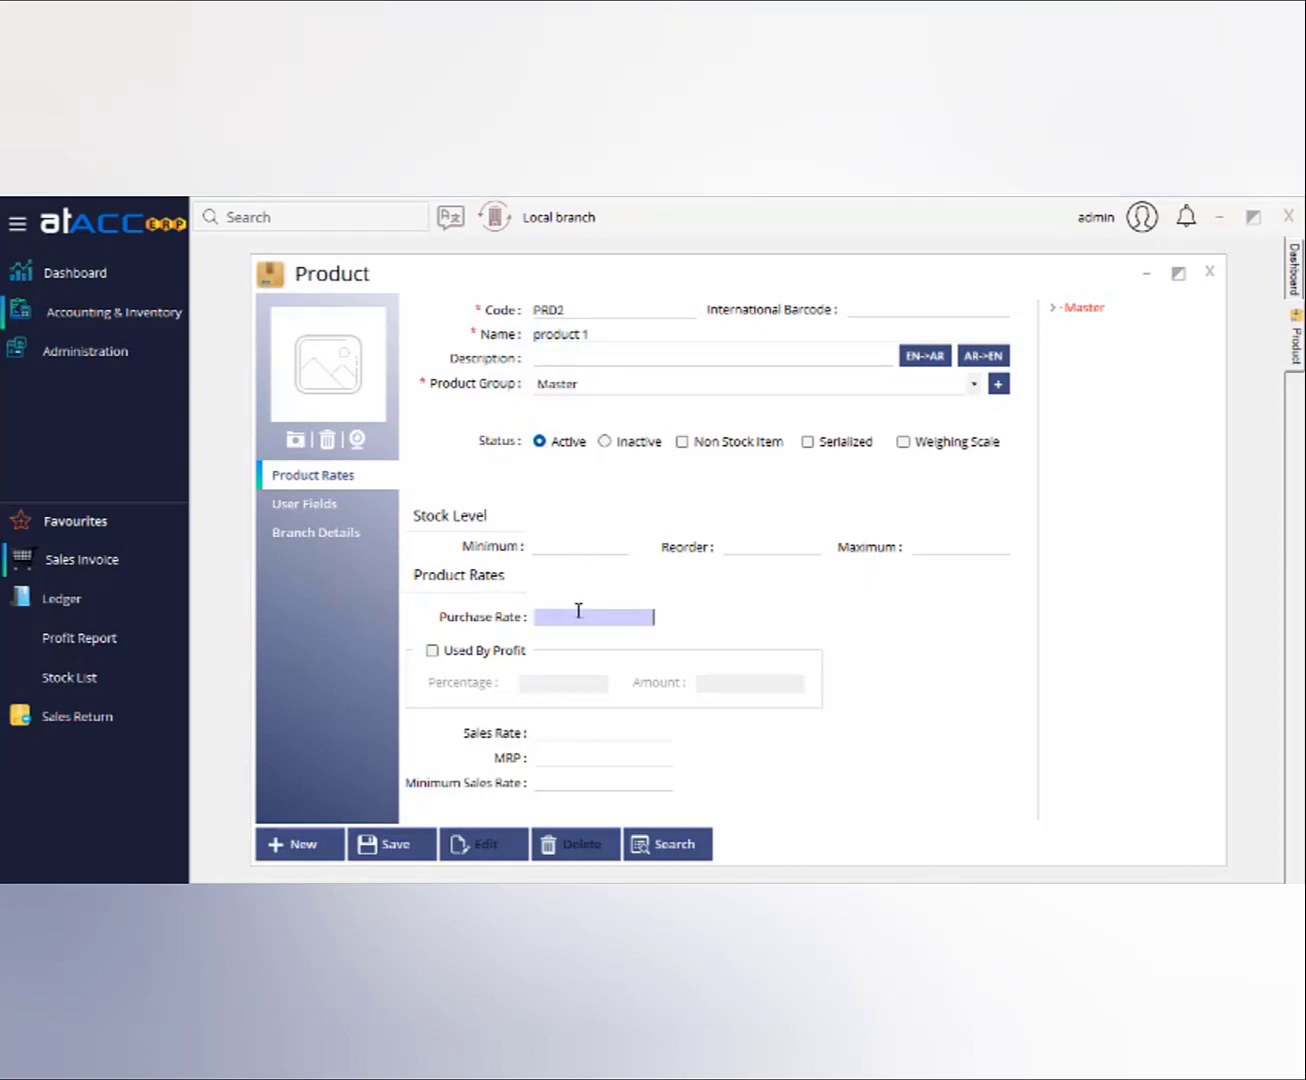
text(10)
click(594, 732)
text(20)
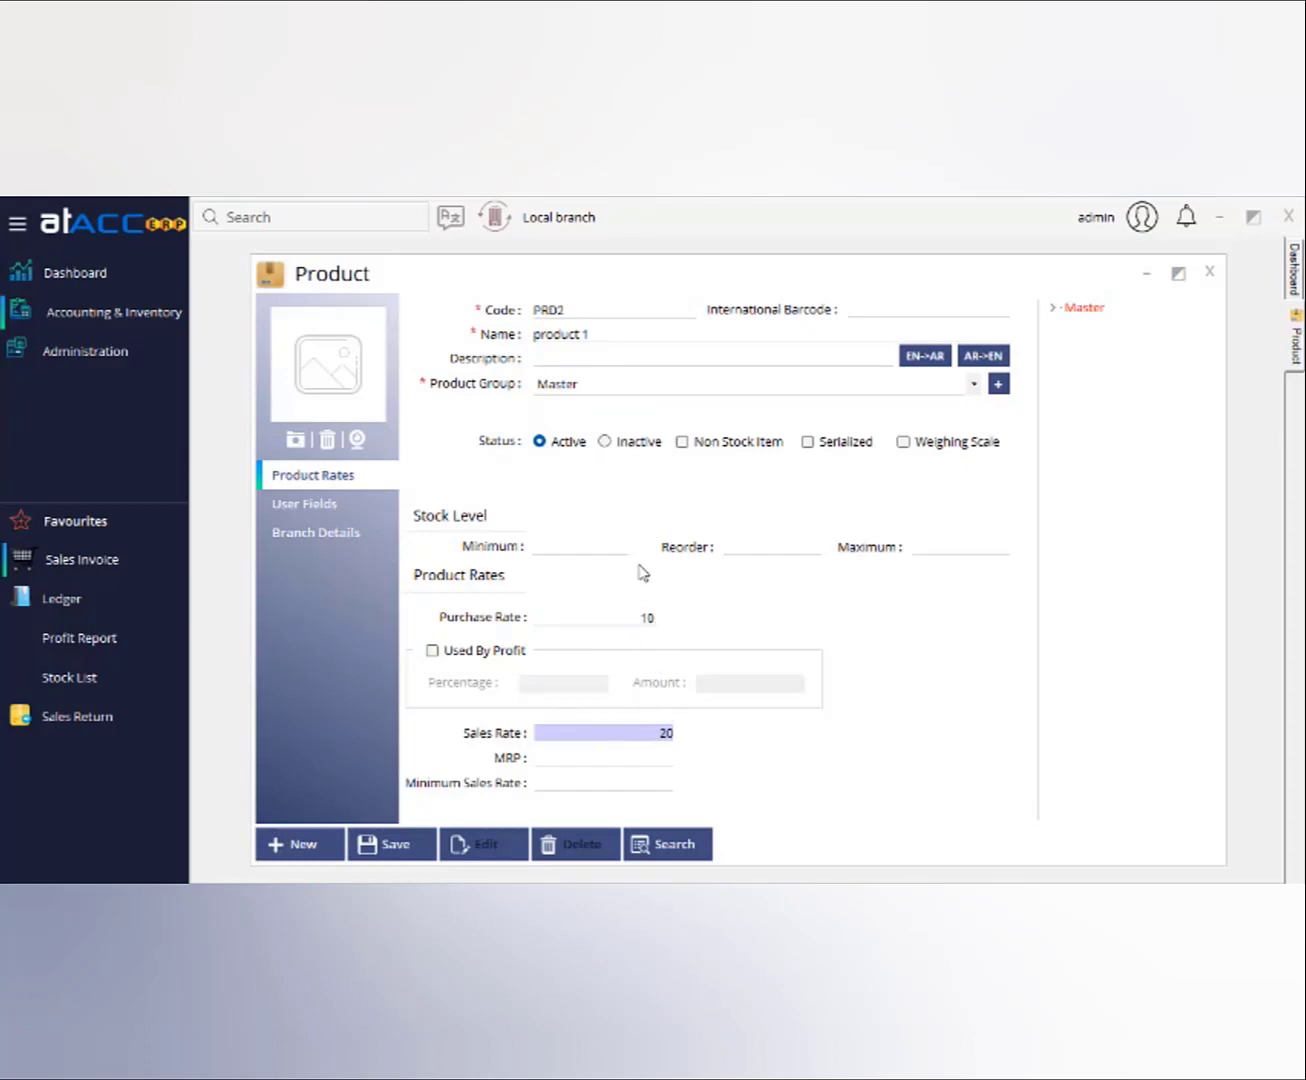
click(579, 336)
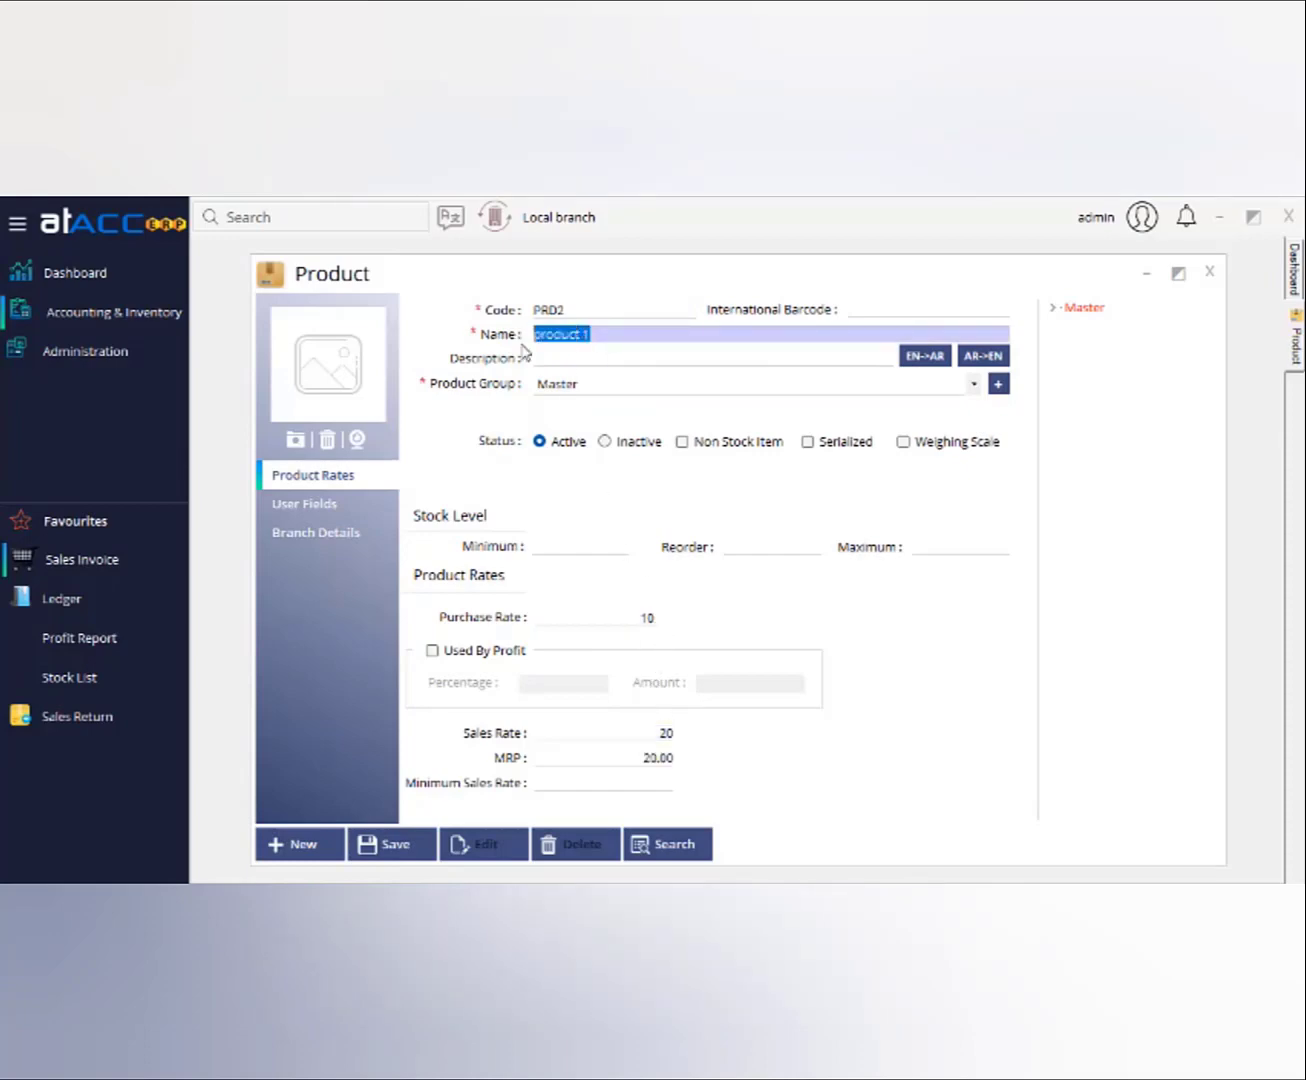
click(318, 534)
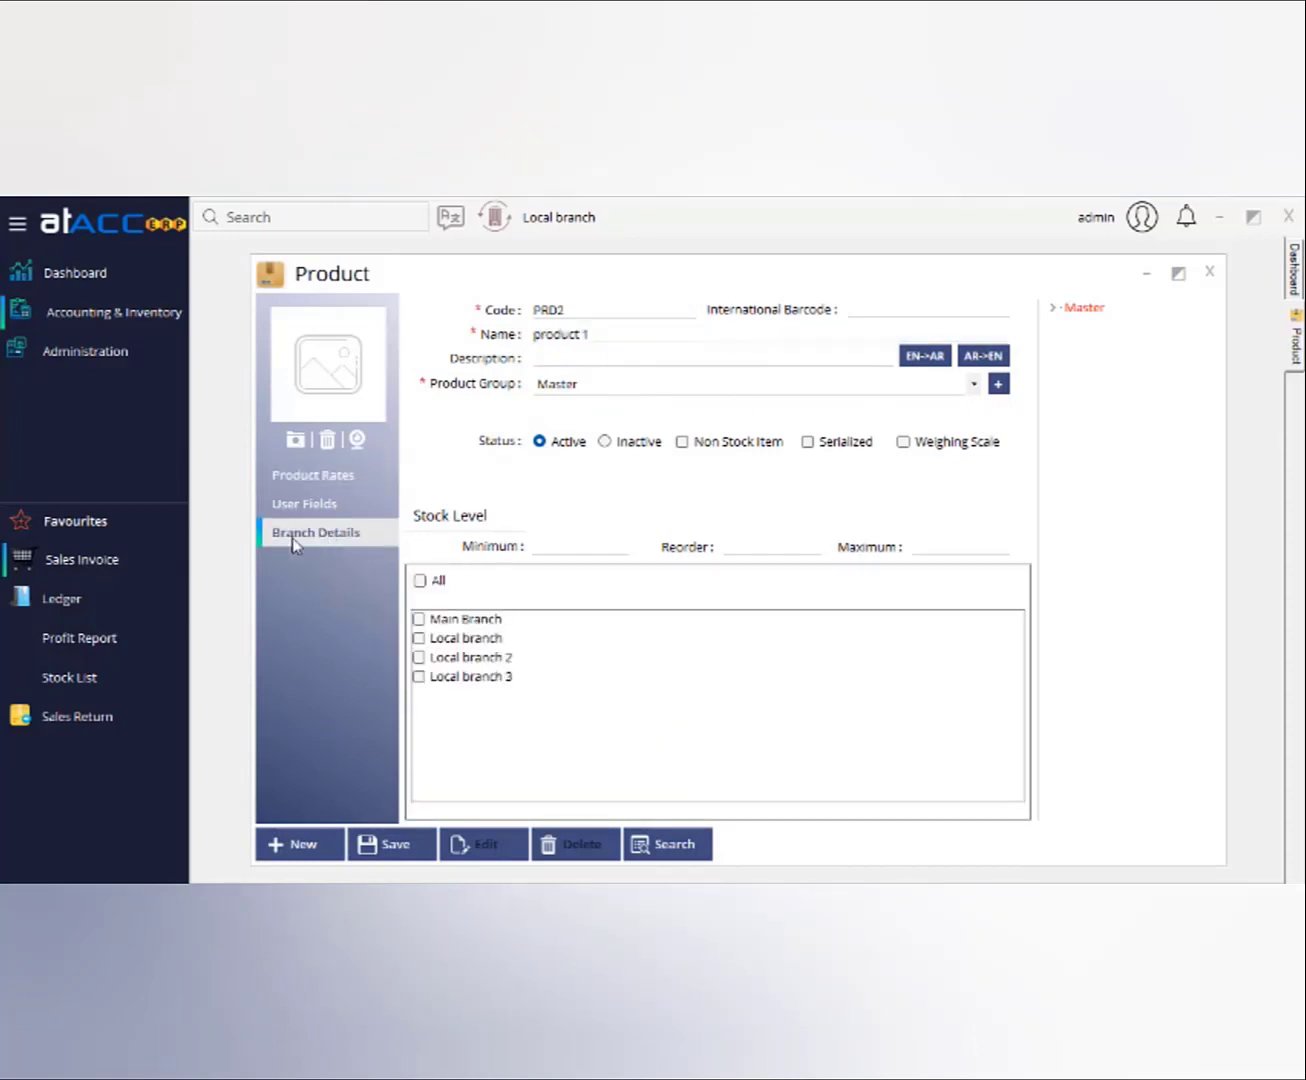
Step: Tick only Main Branch and Local branch for product 1 and save it
click(421, 640)
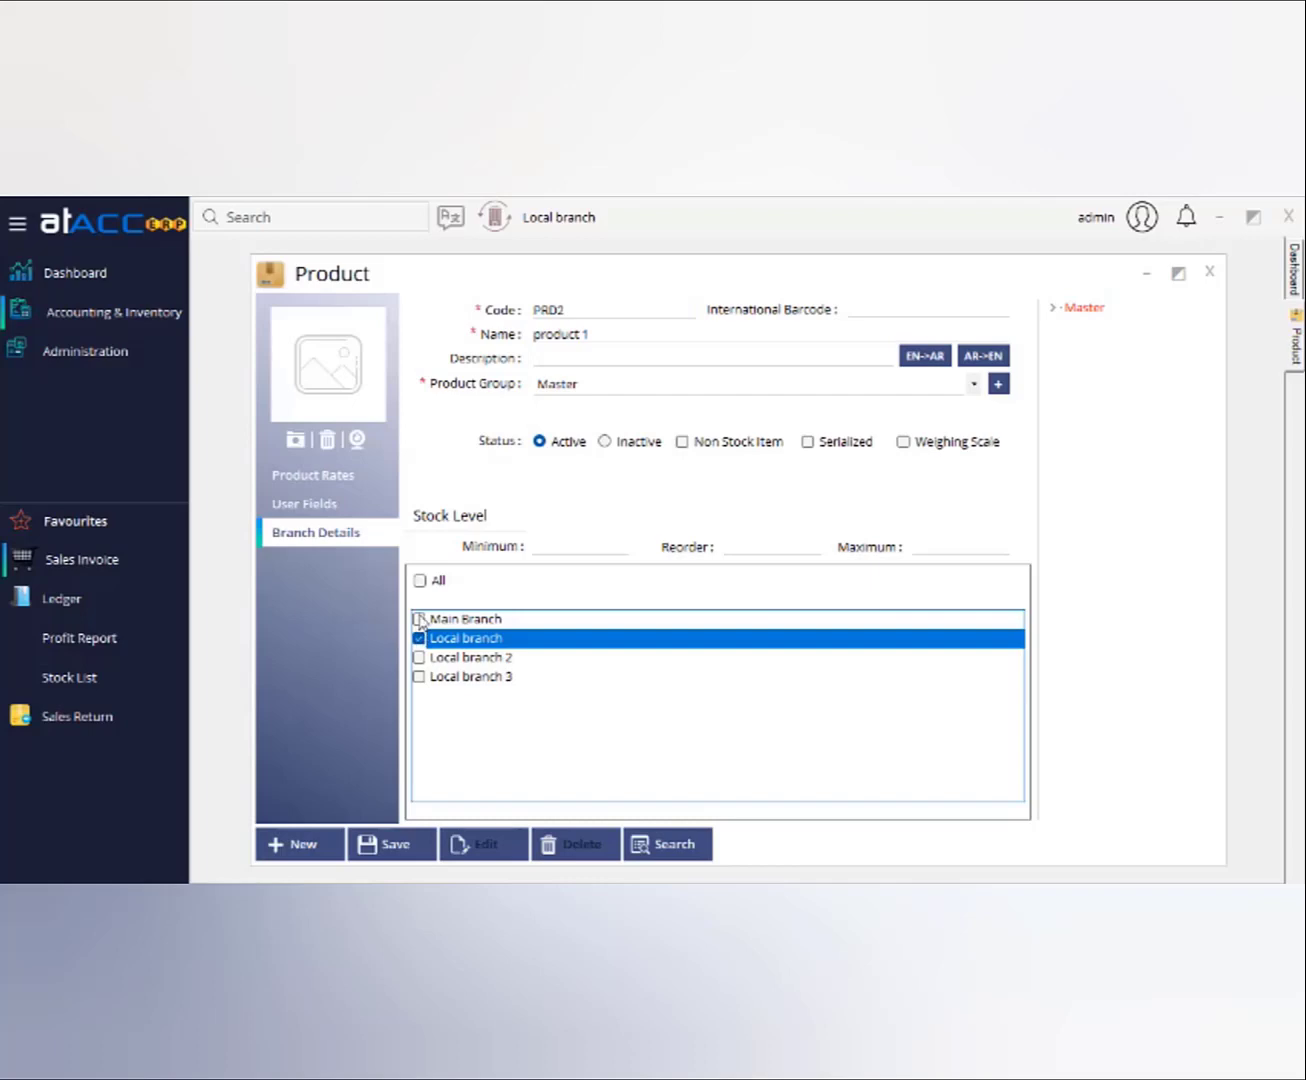
click(419, 658)
click(419, 677)
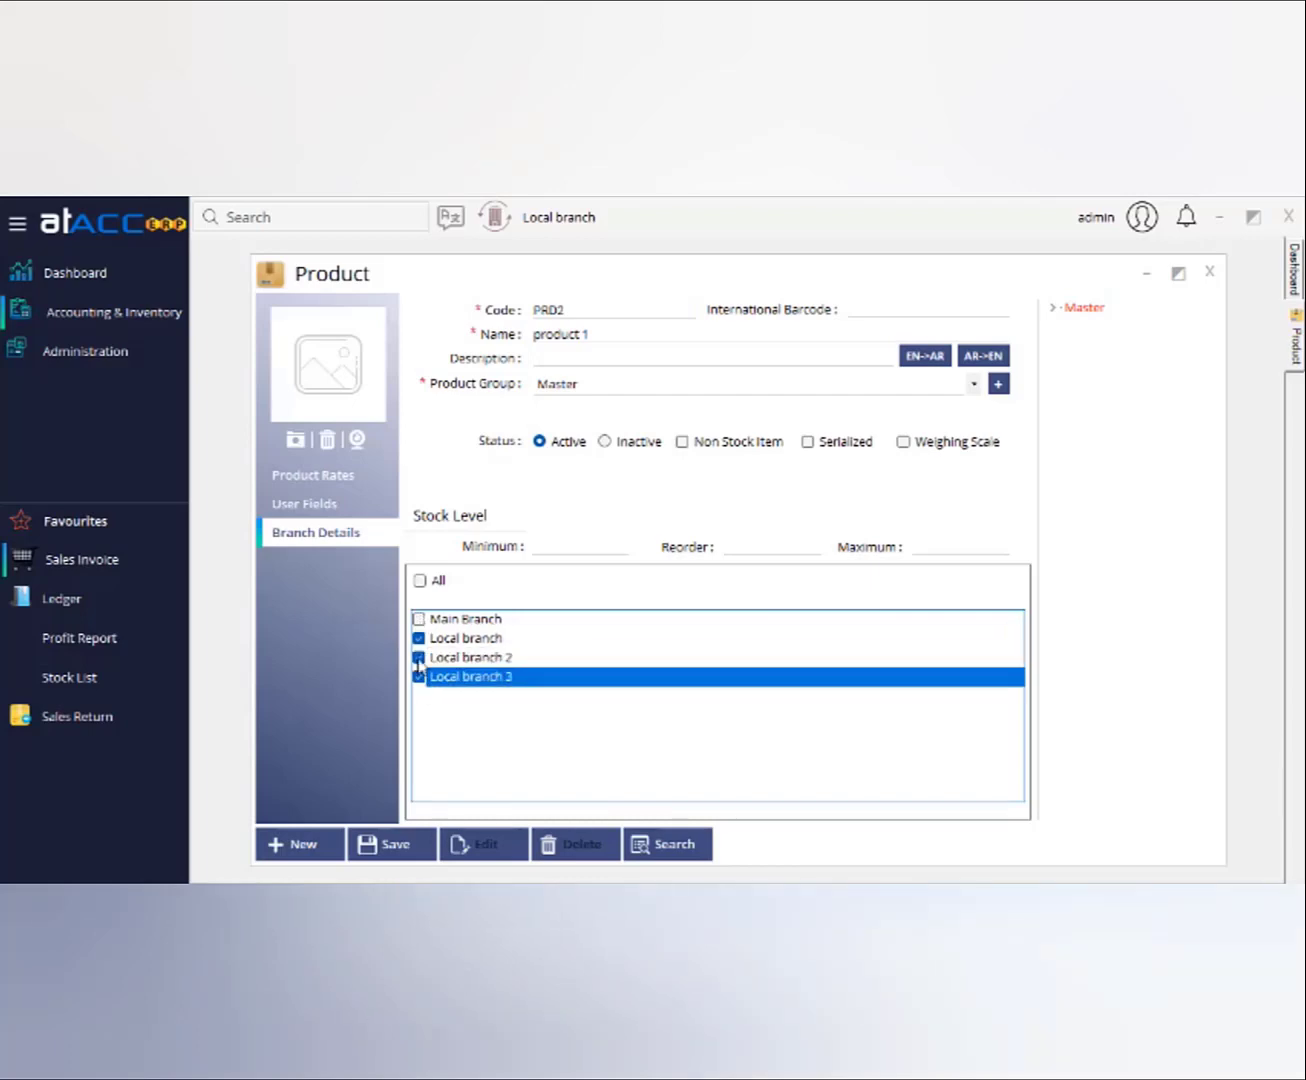
click(420, 621)
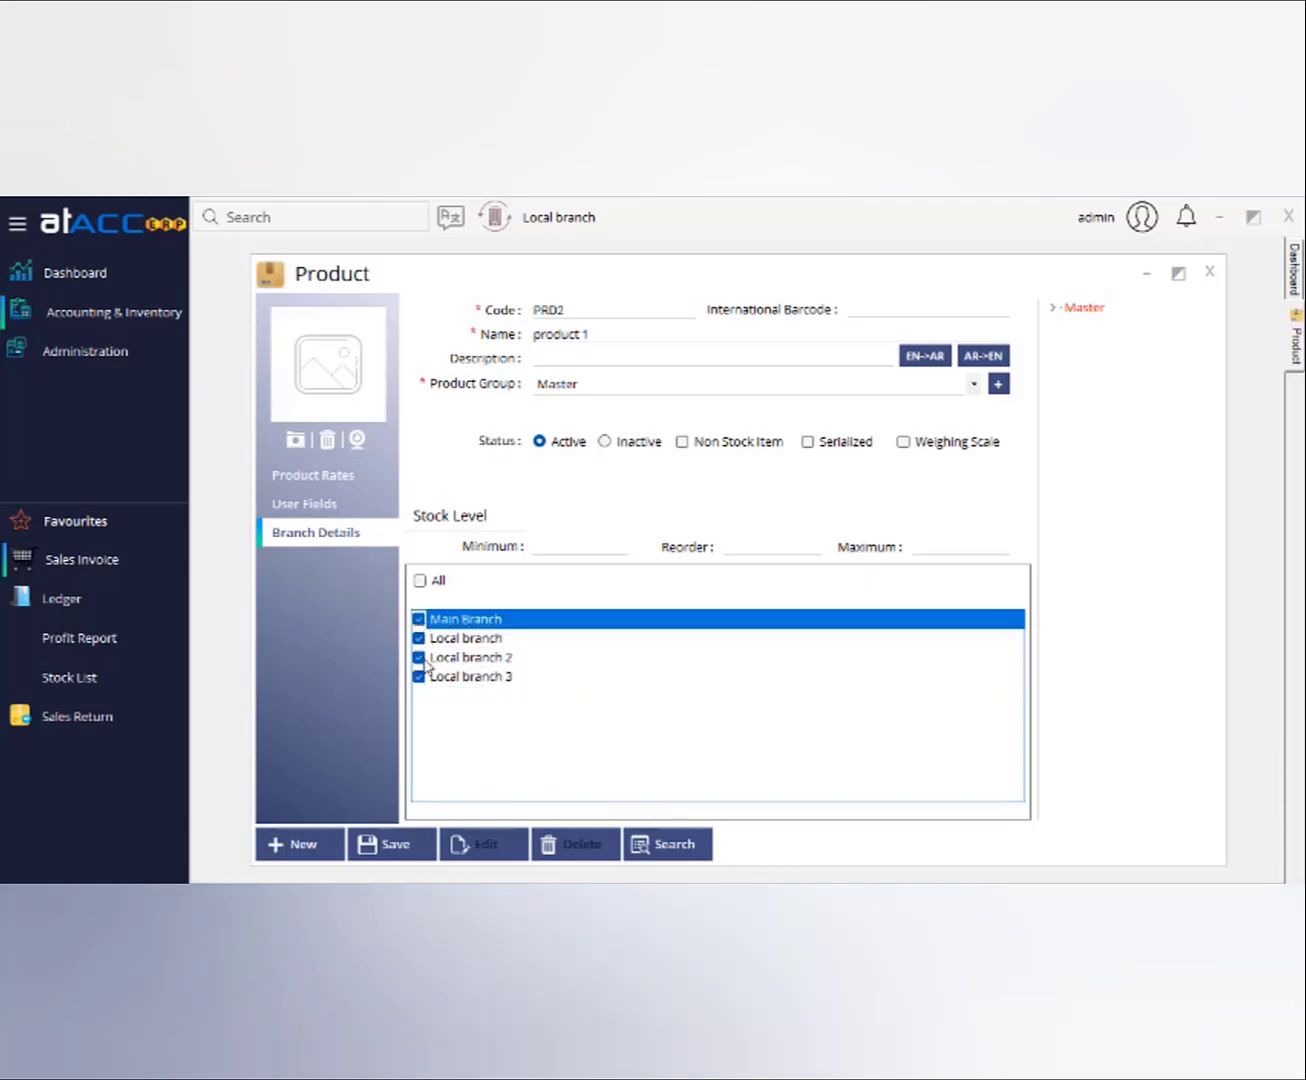
click(418, 659)
click(418, 677)
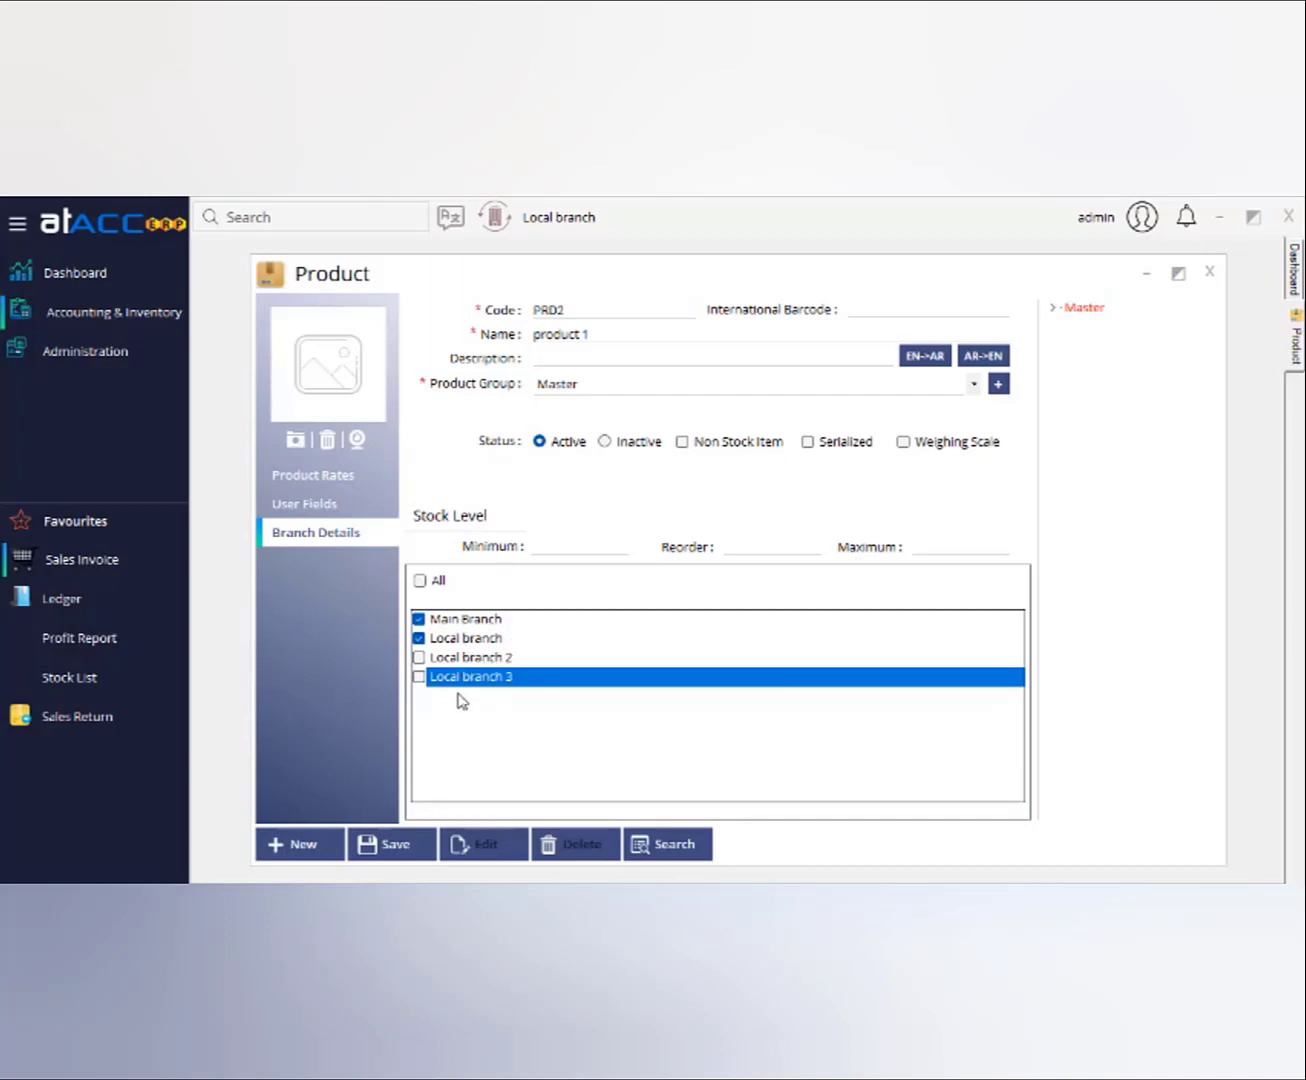
click(400, 841)
click(700, 617)
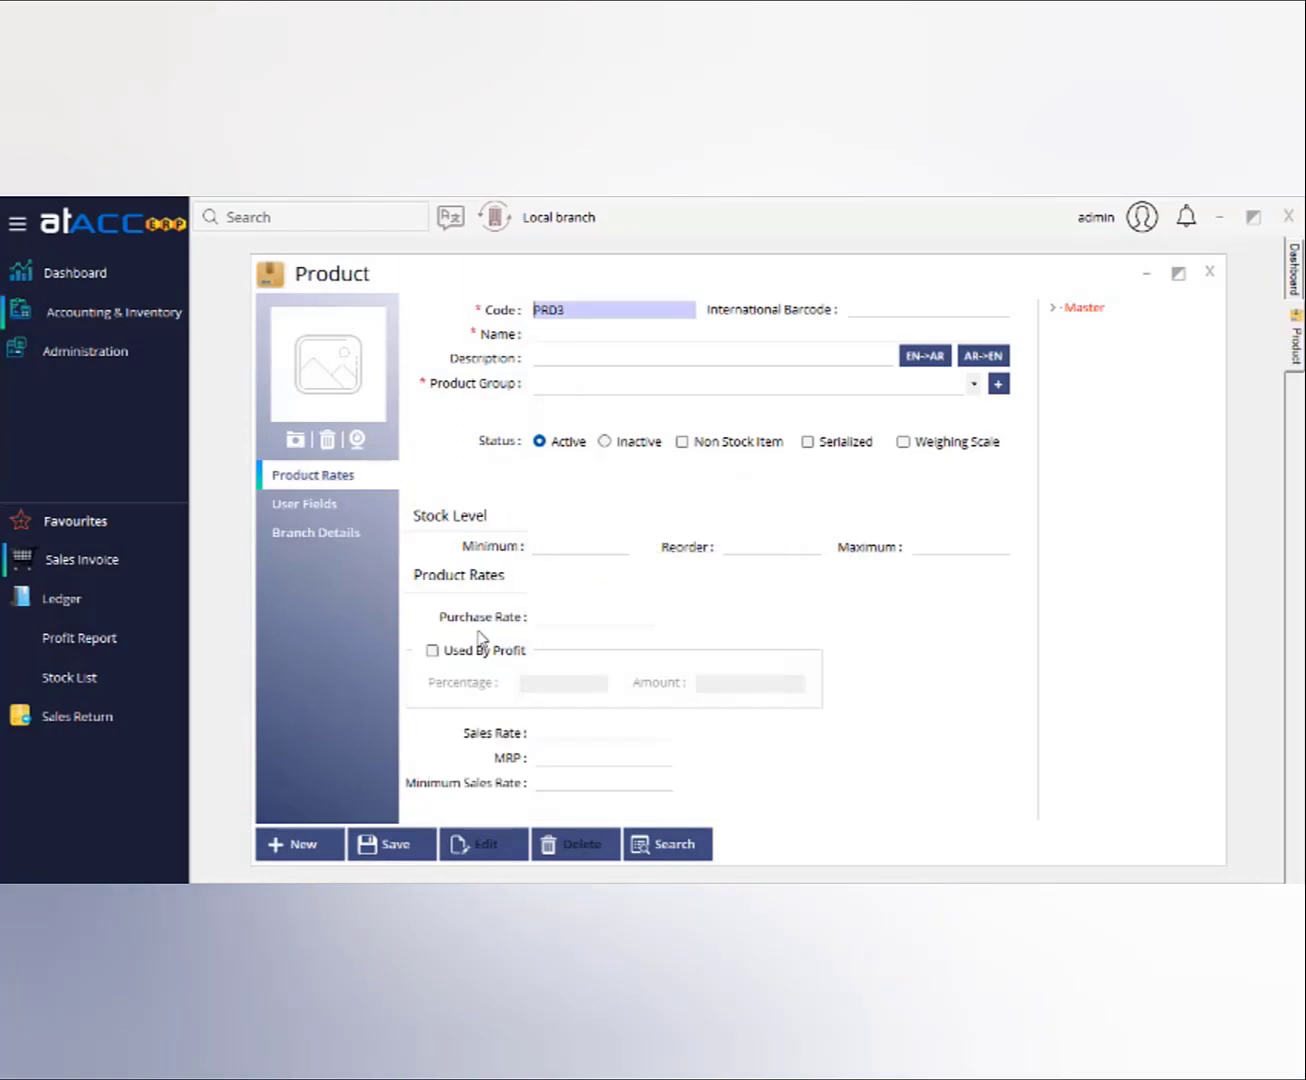
Step: Open product 1 from the Master tree to check its Branch Details, then close the Product form
click(1066, 313)
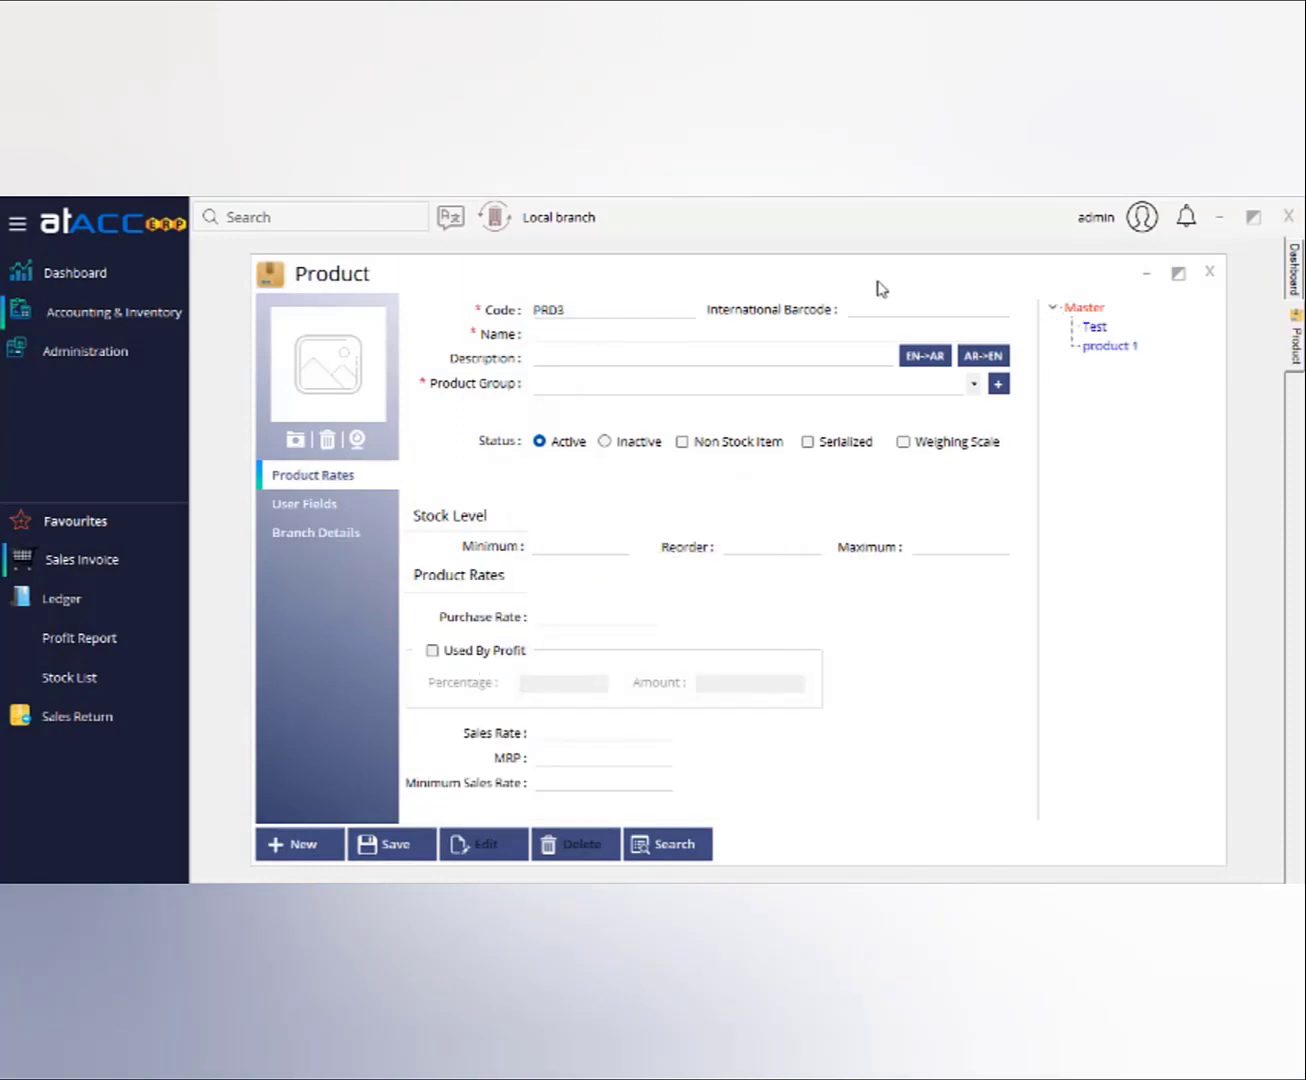
click(1096, 330)
click(1108, 346)
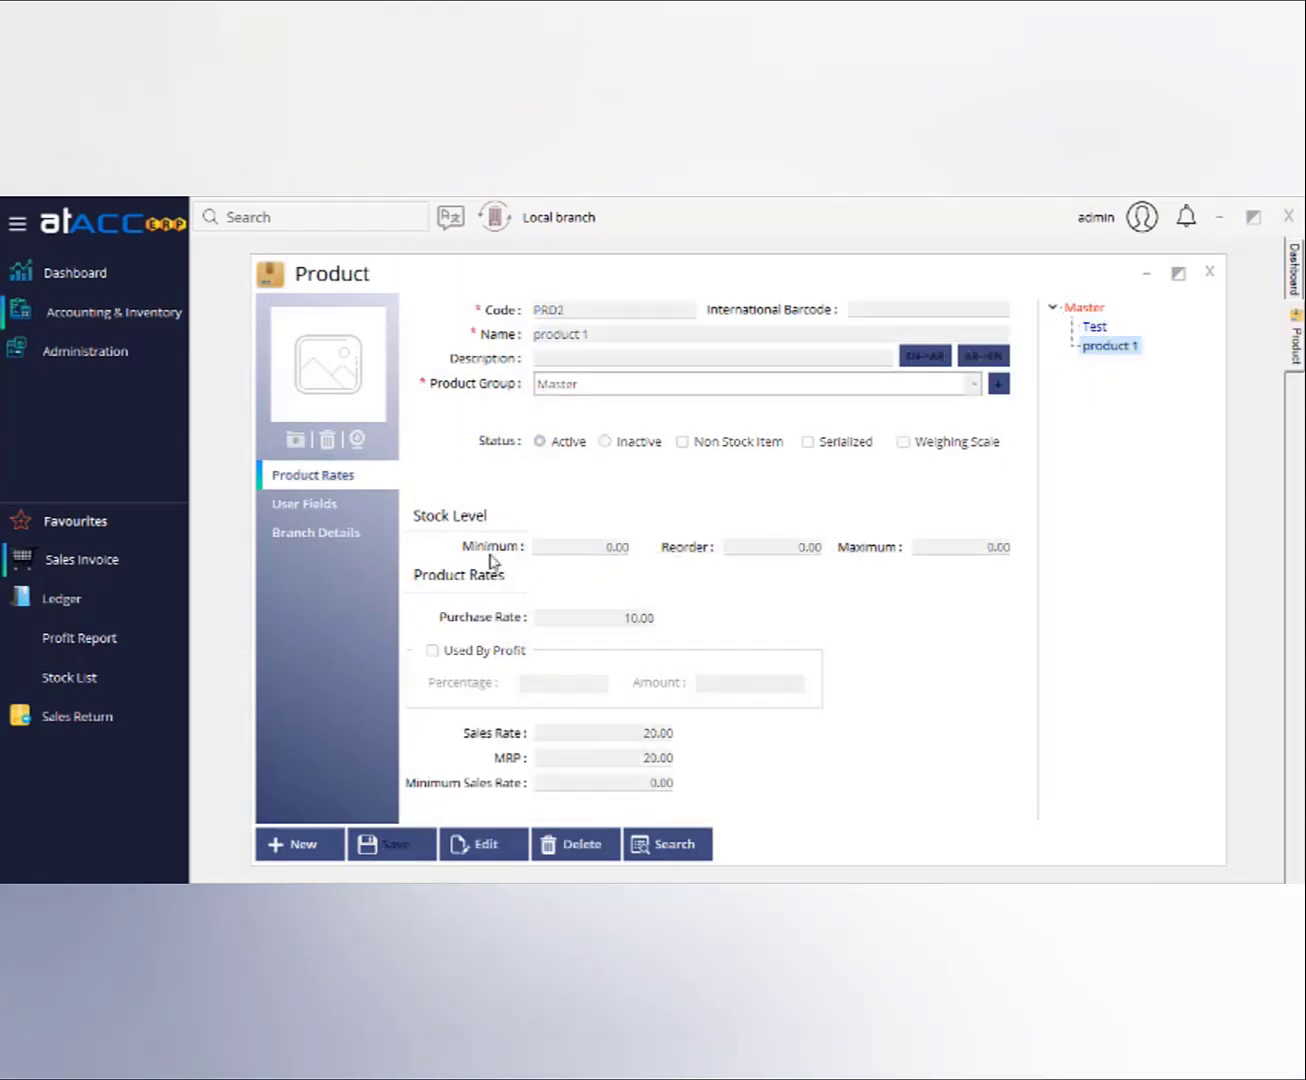
click(329, 533)
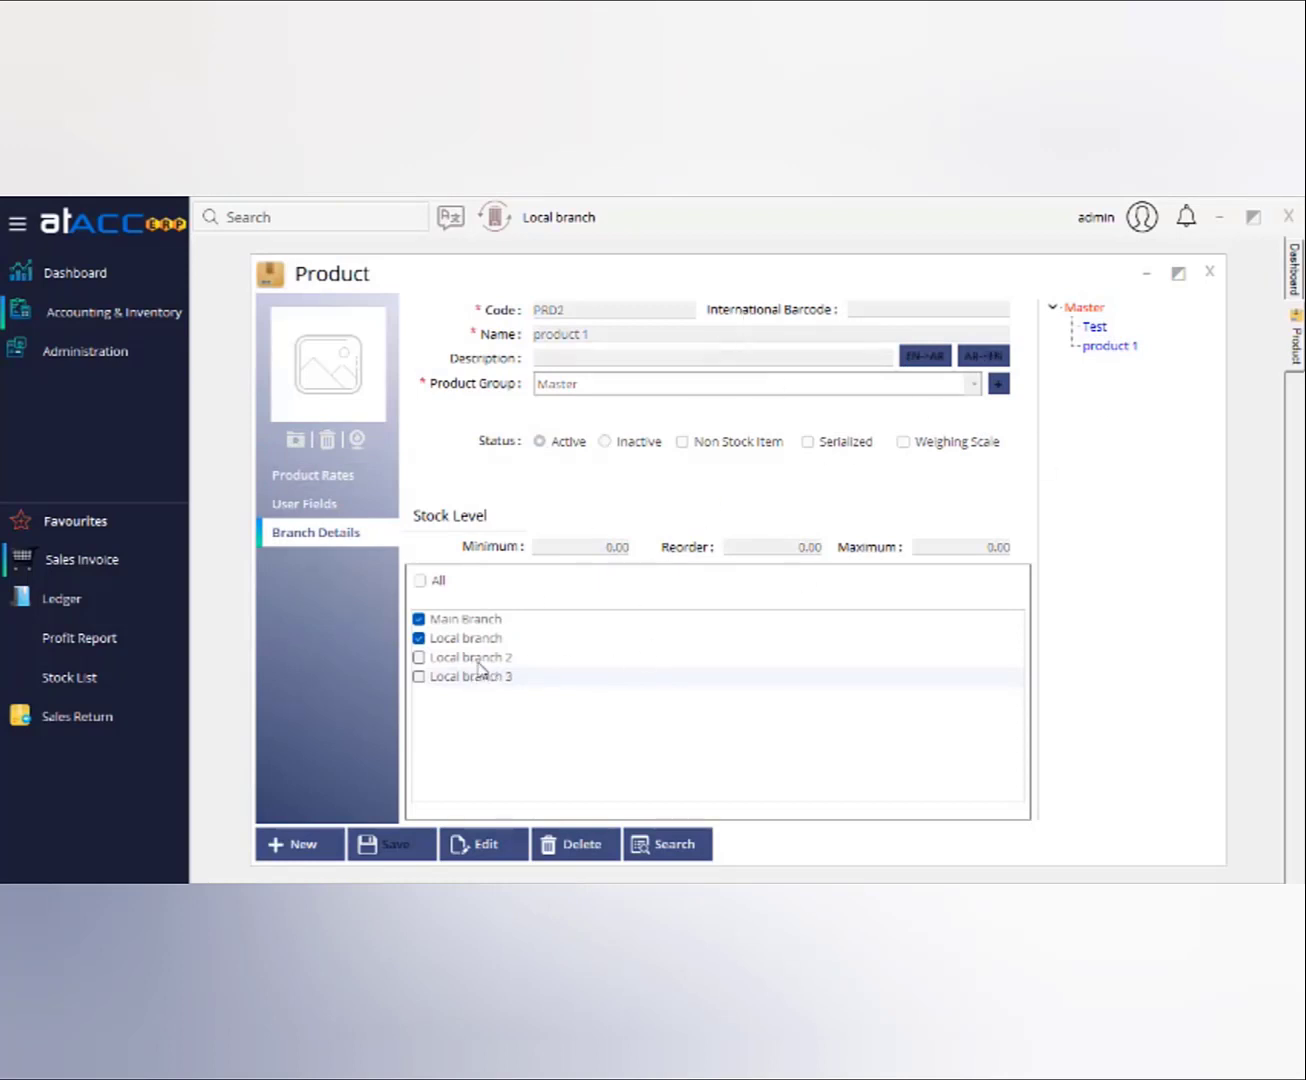
click(1209, 273)
click(121, 316)
mouse_move(250, 341)
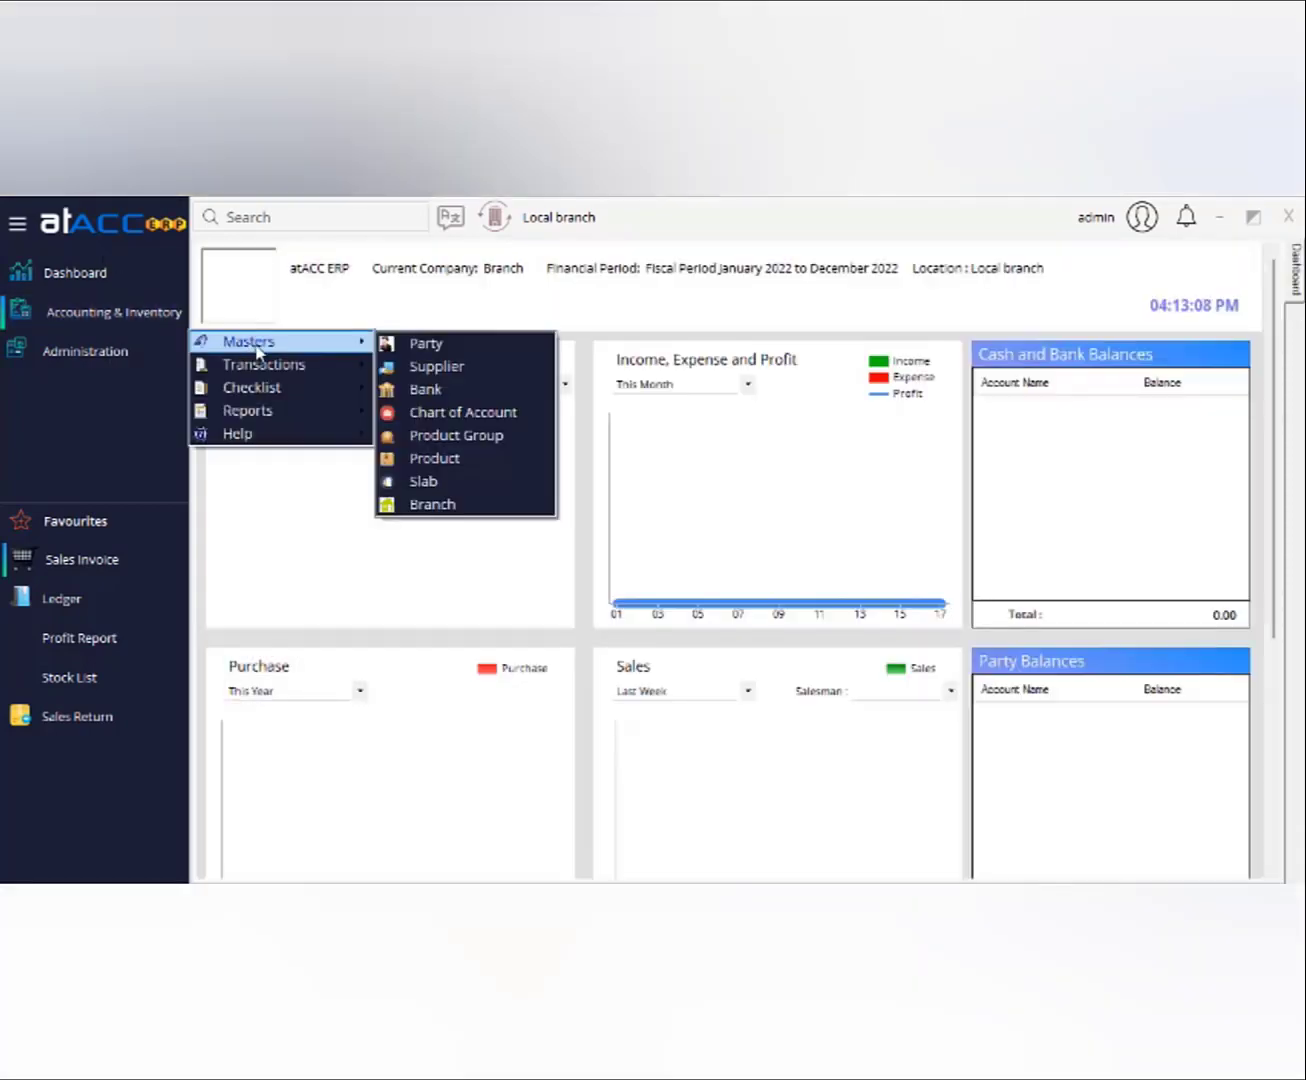
Step: Enter party 'party1' (PRT1, Debtors) for Local branch and Local branch 2, then close the form
click(427, 344)
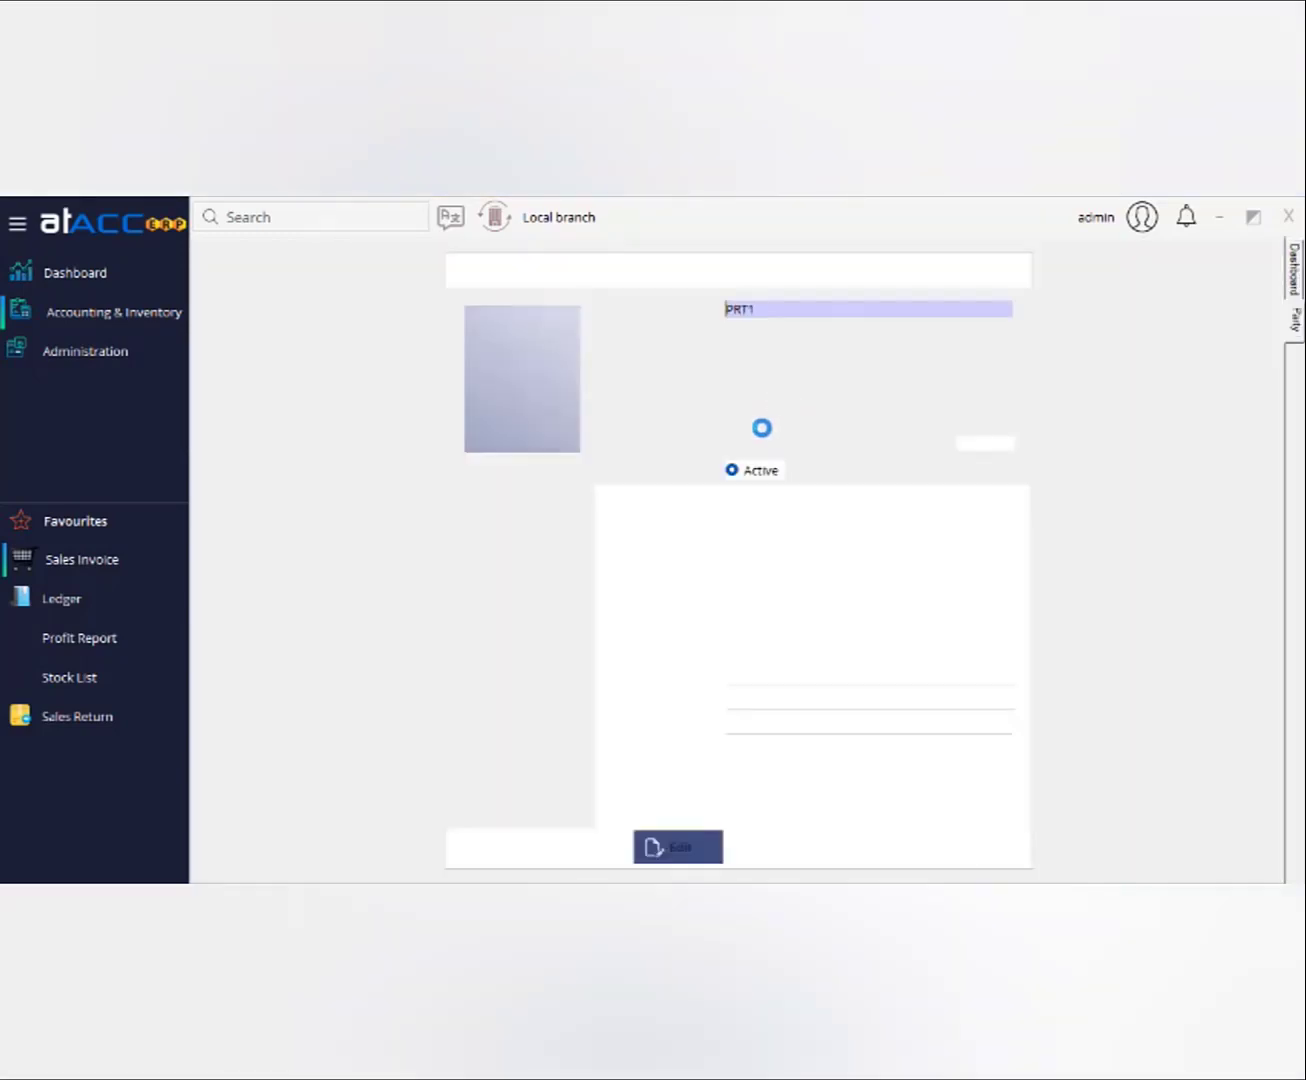
click(553, 631)
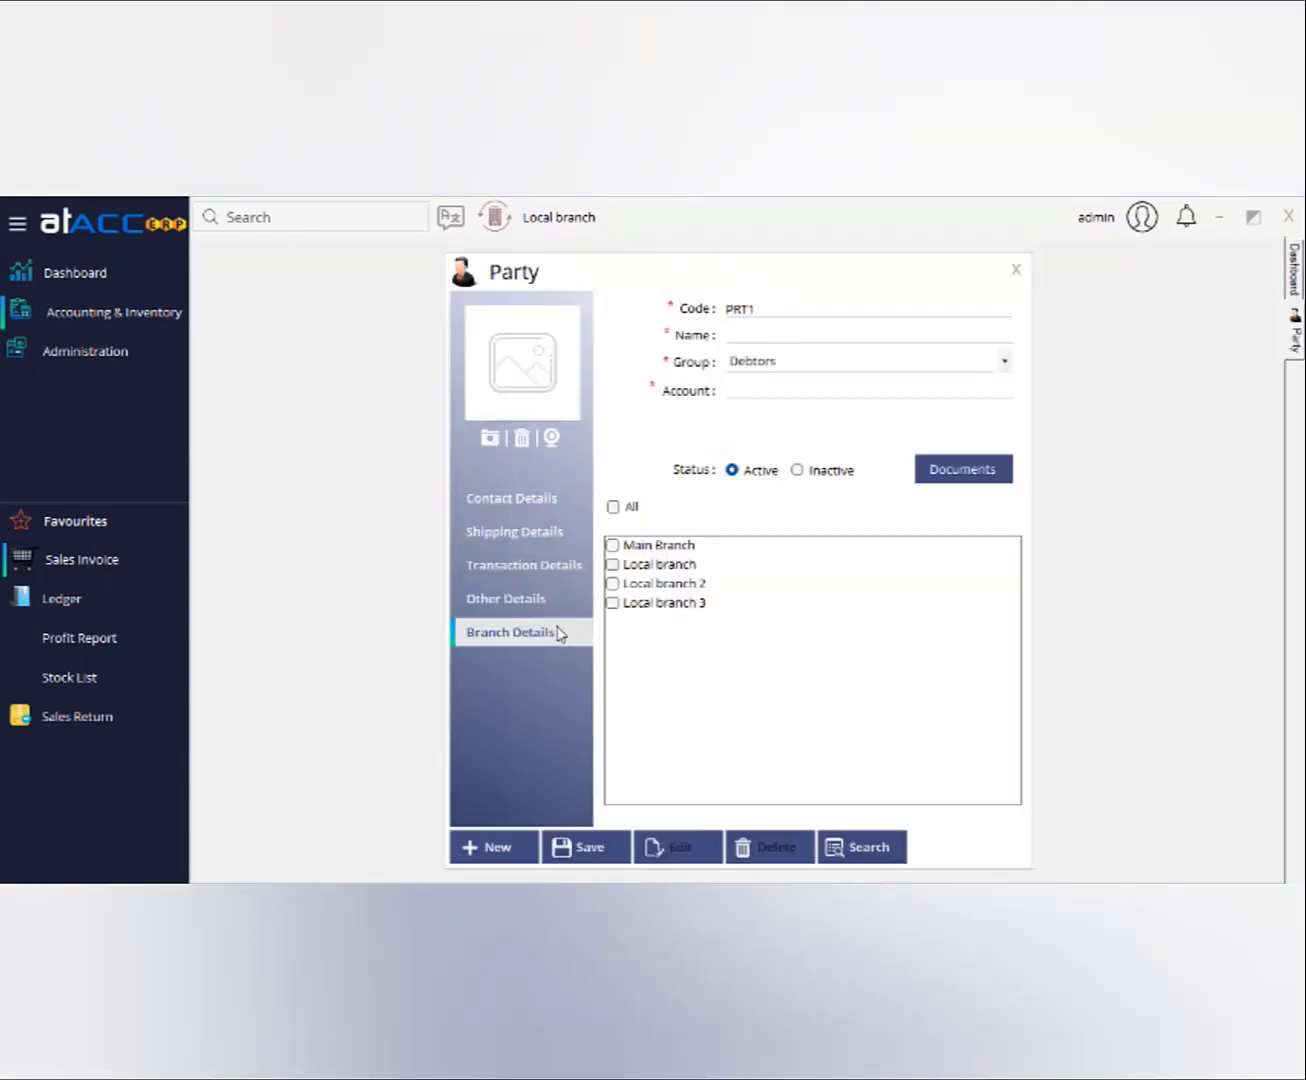
click(640, 567)
click(646, 584)
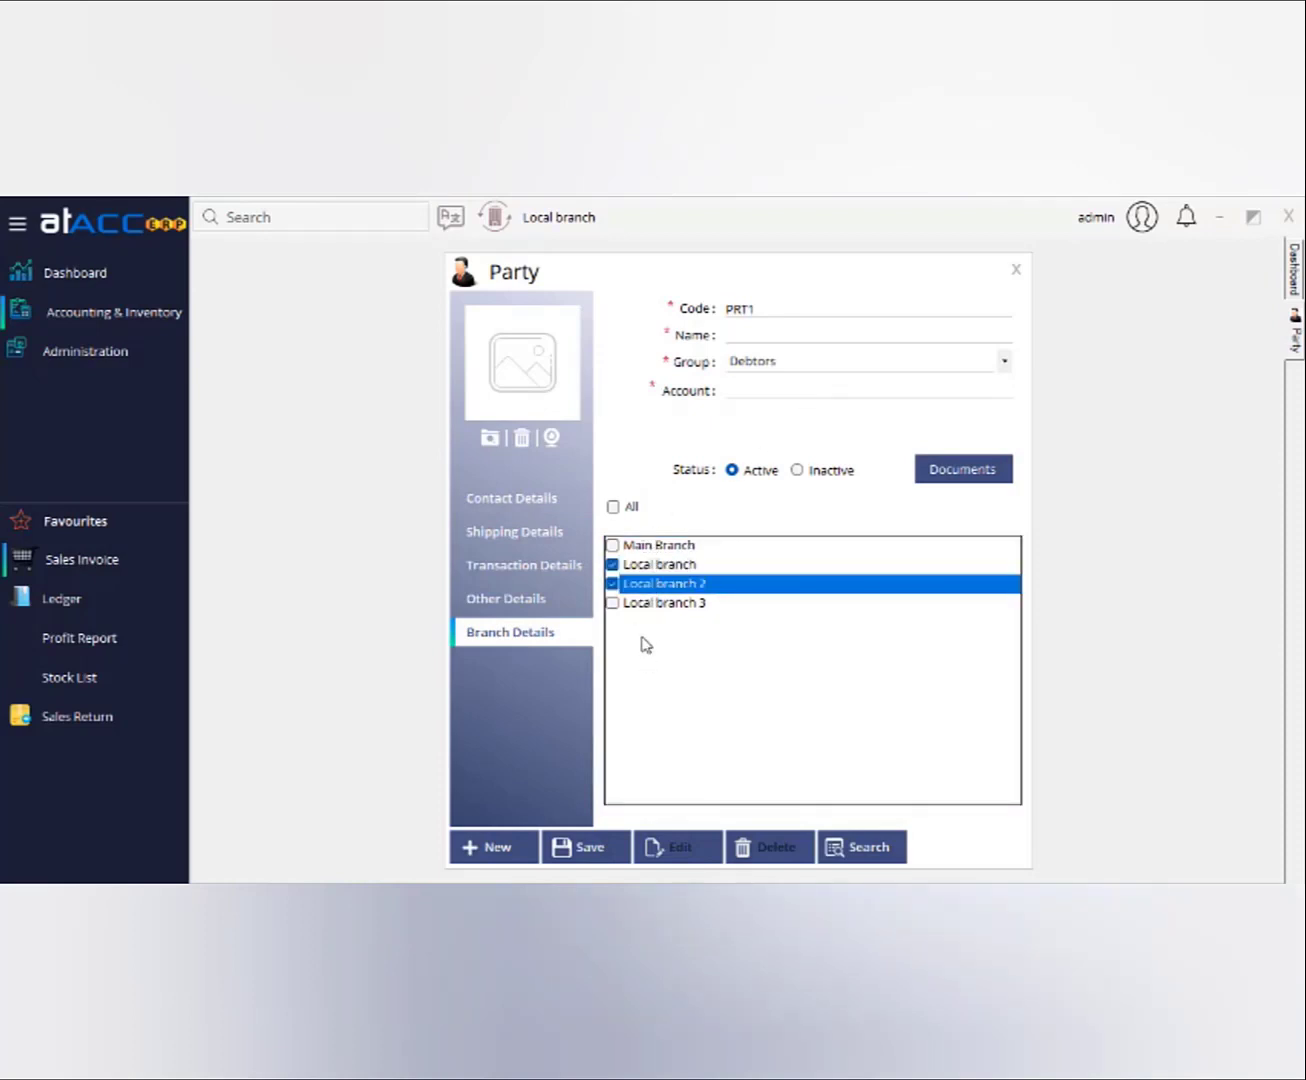
click(747, 333)
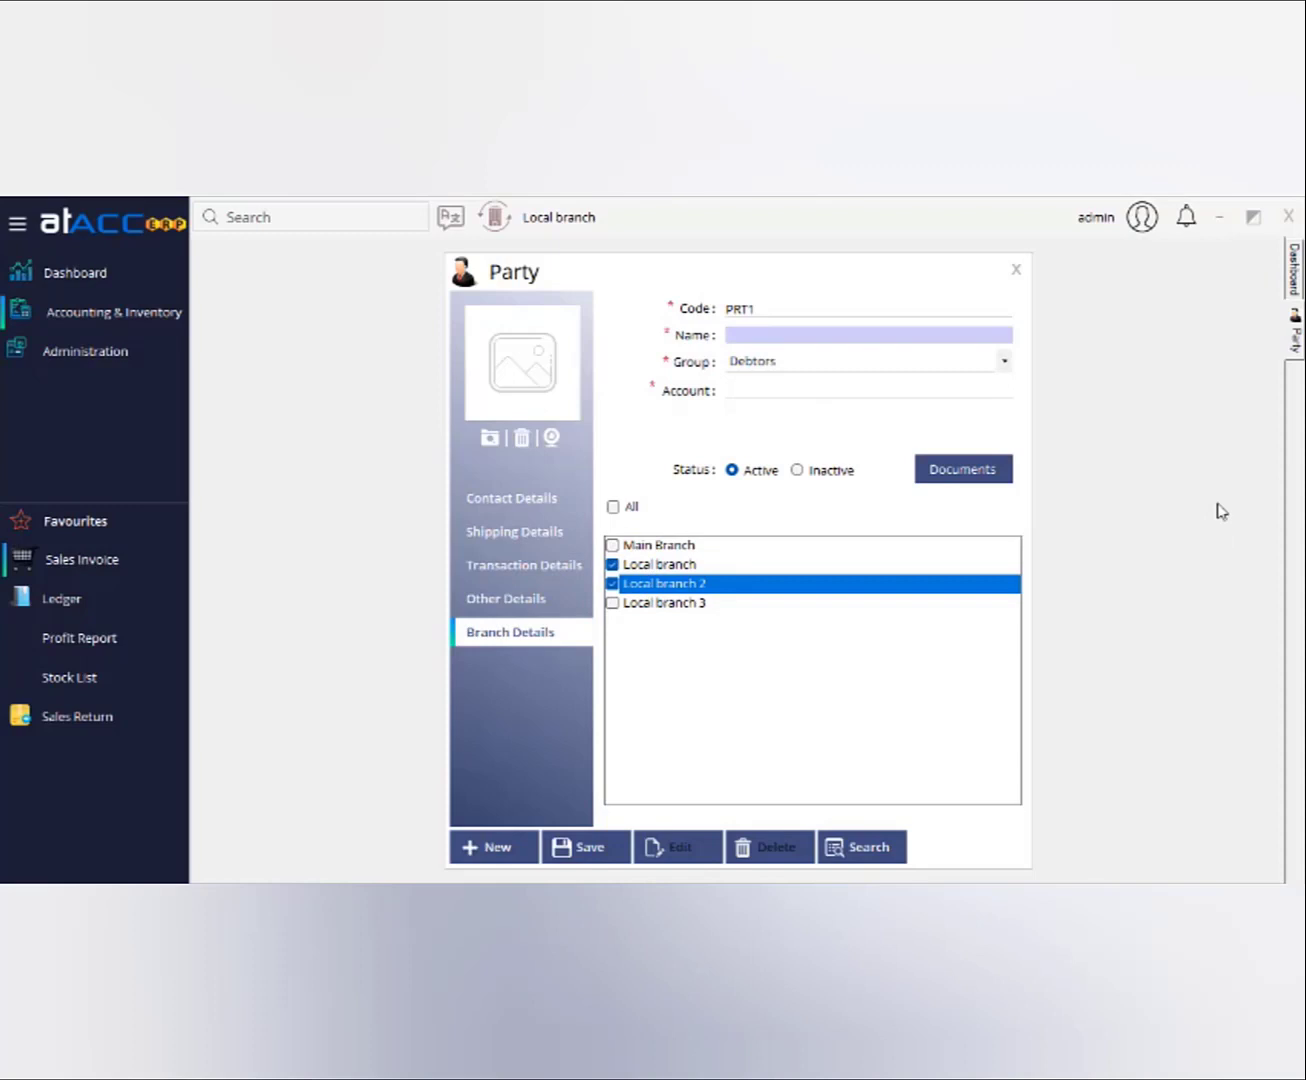
text(party1)
click(682, 565)
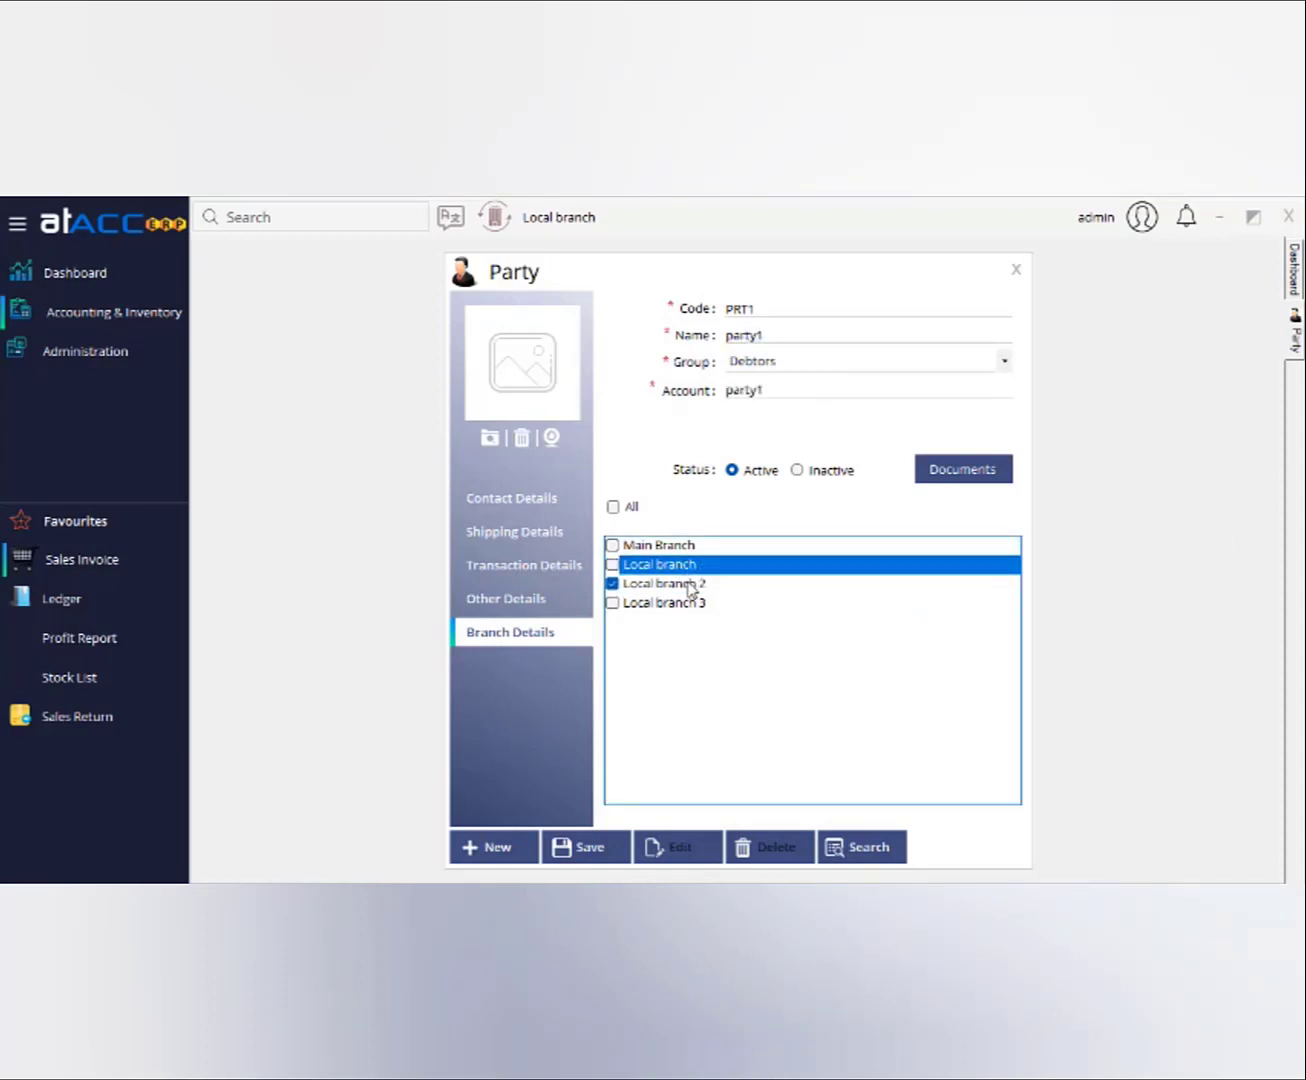
click(613, 565)
click(1021, 269)
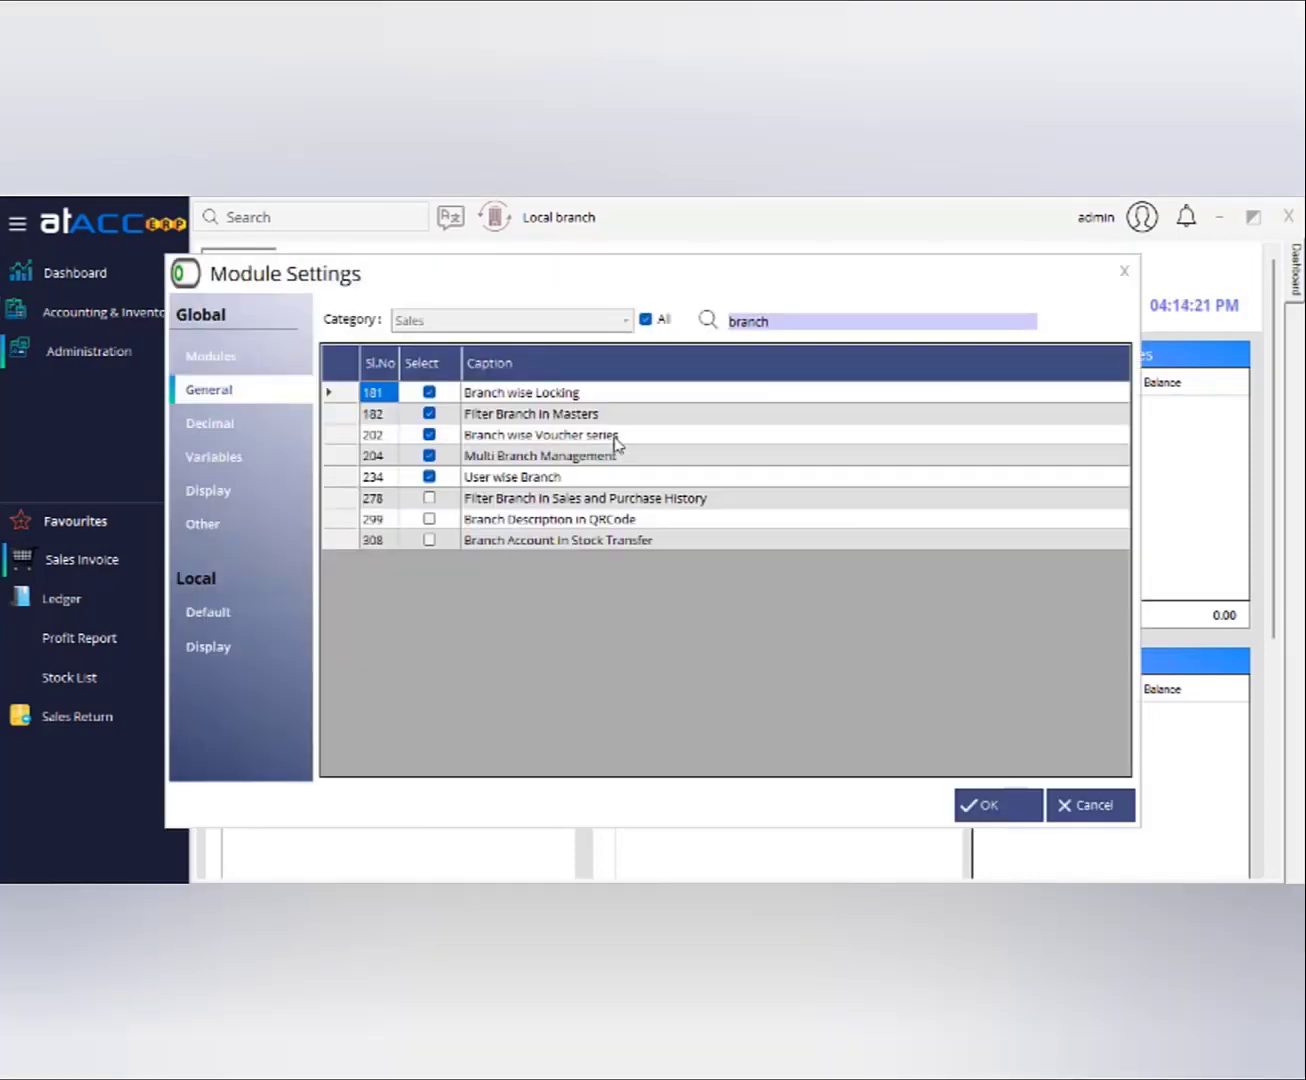
Step: Apply starting voucher series LBA to Local branch
click(614, 438)
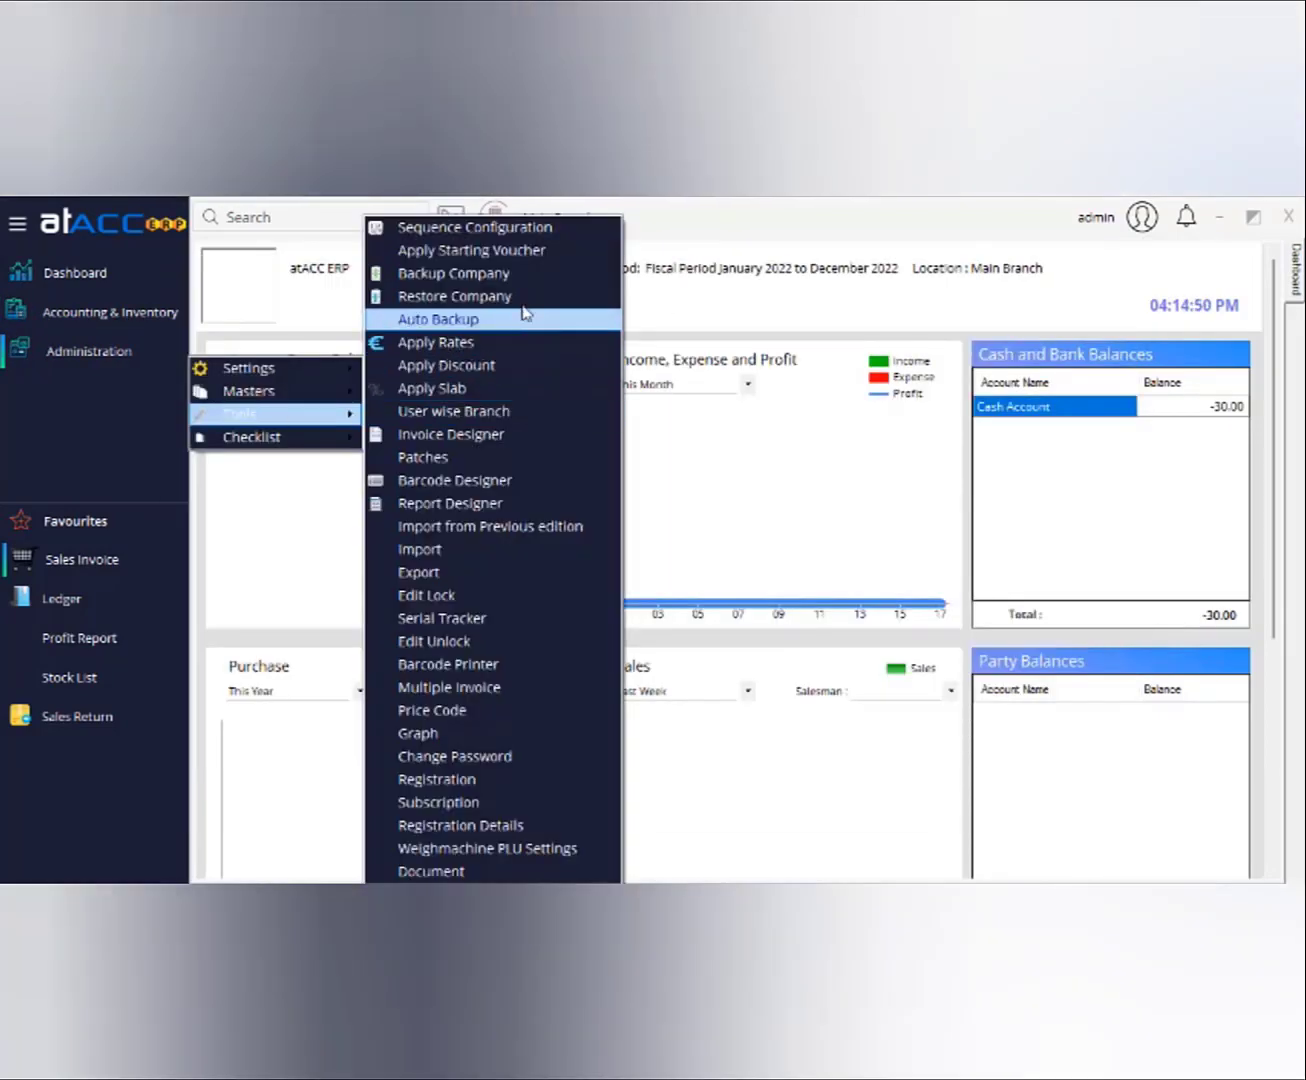
click(487, 250)
click(849, 441)
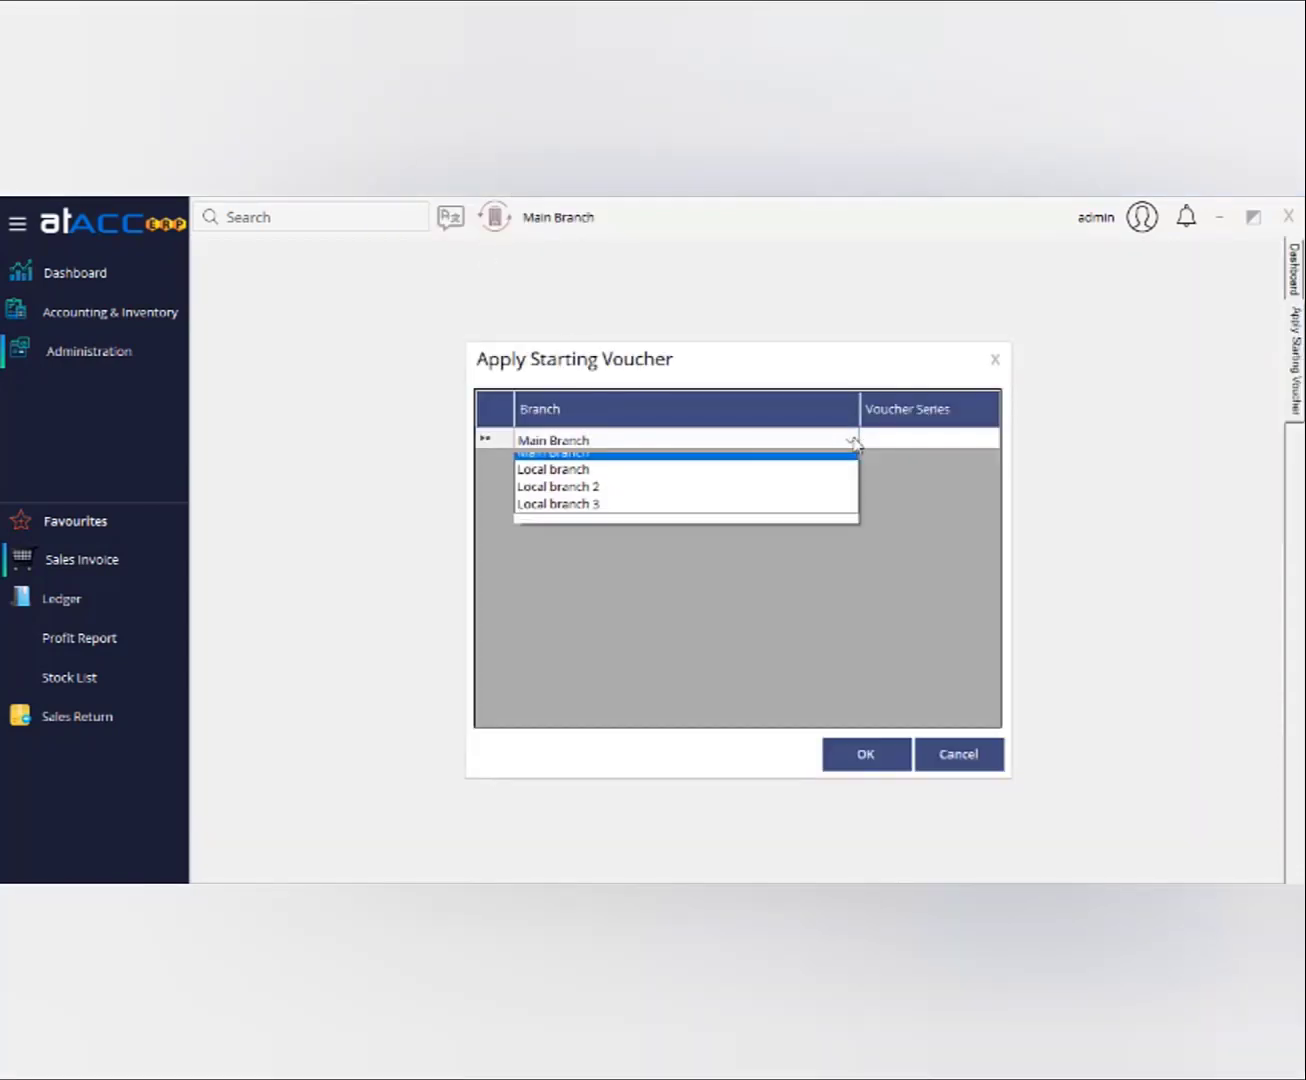
click(702, 481)
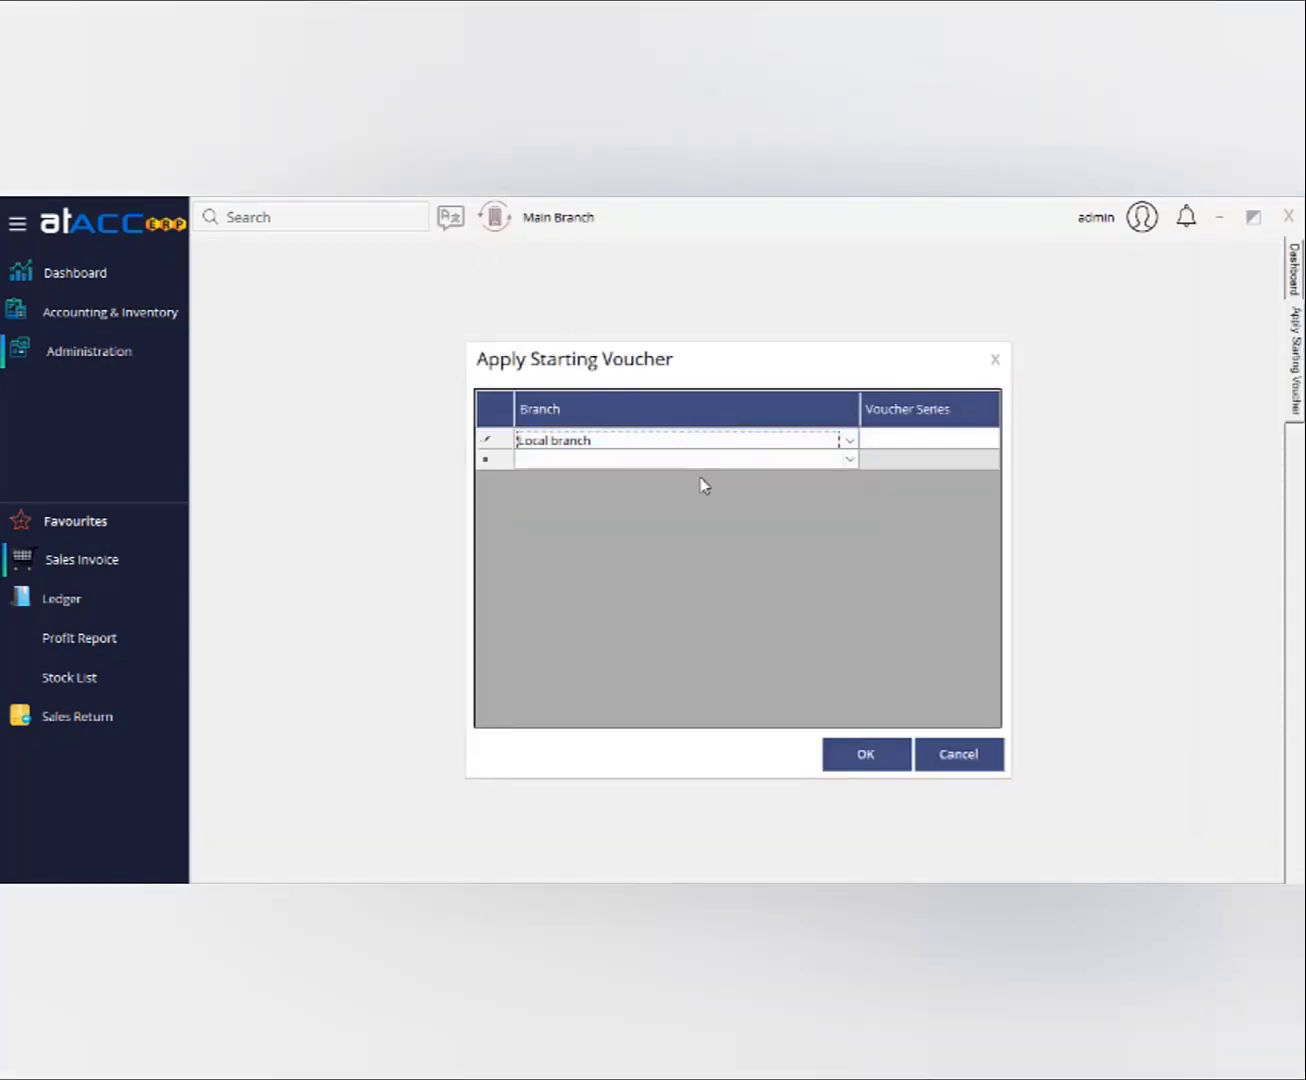
key(Tab)
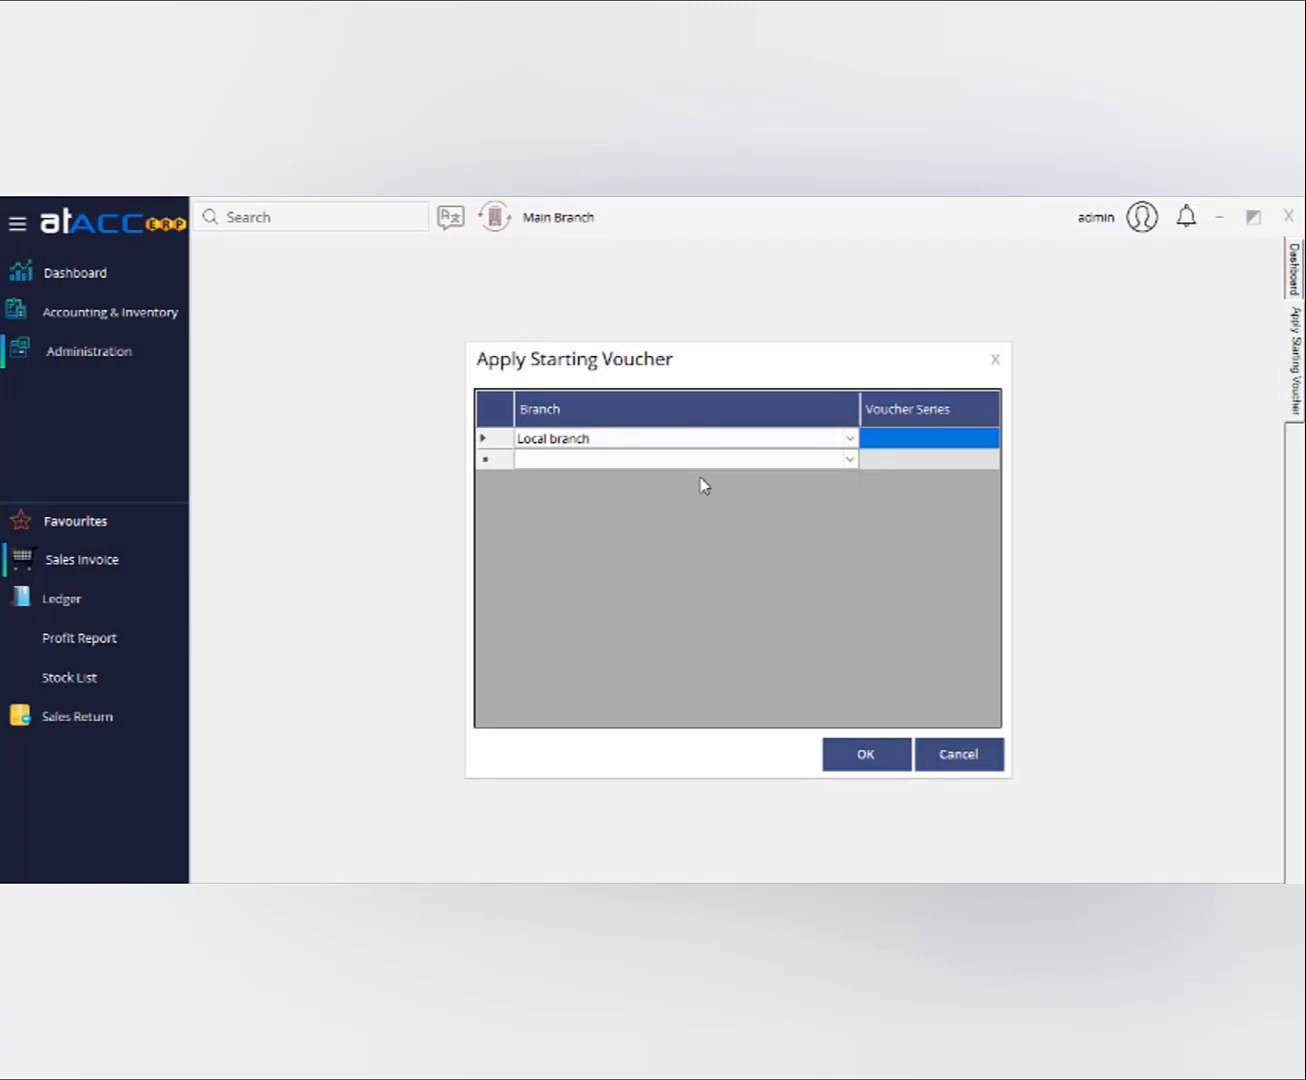
text(LB)
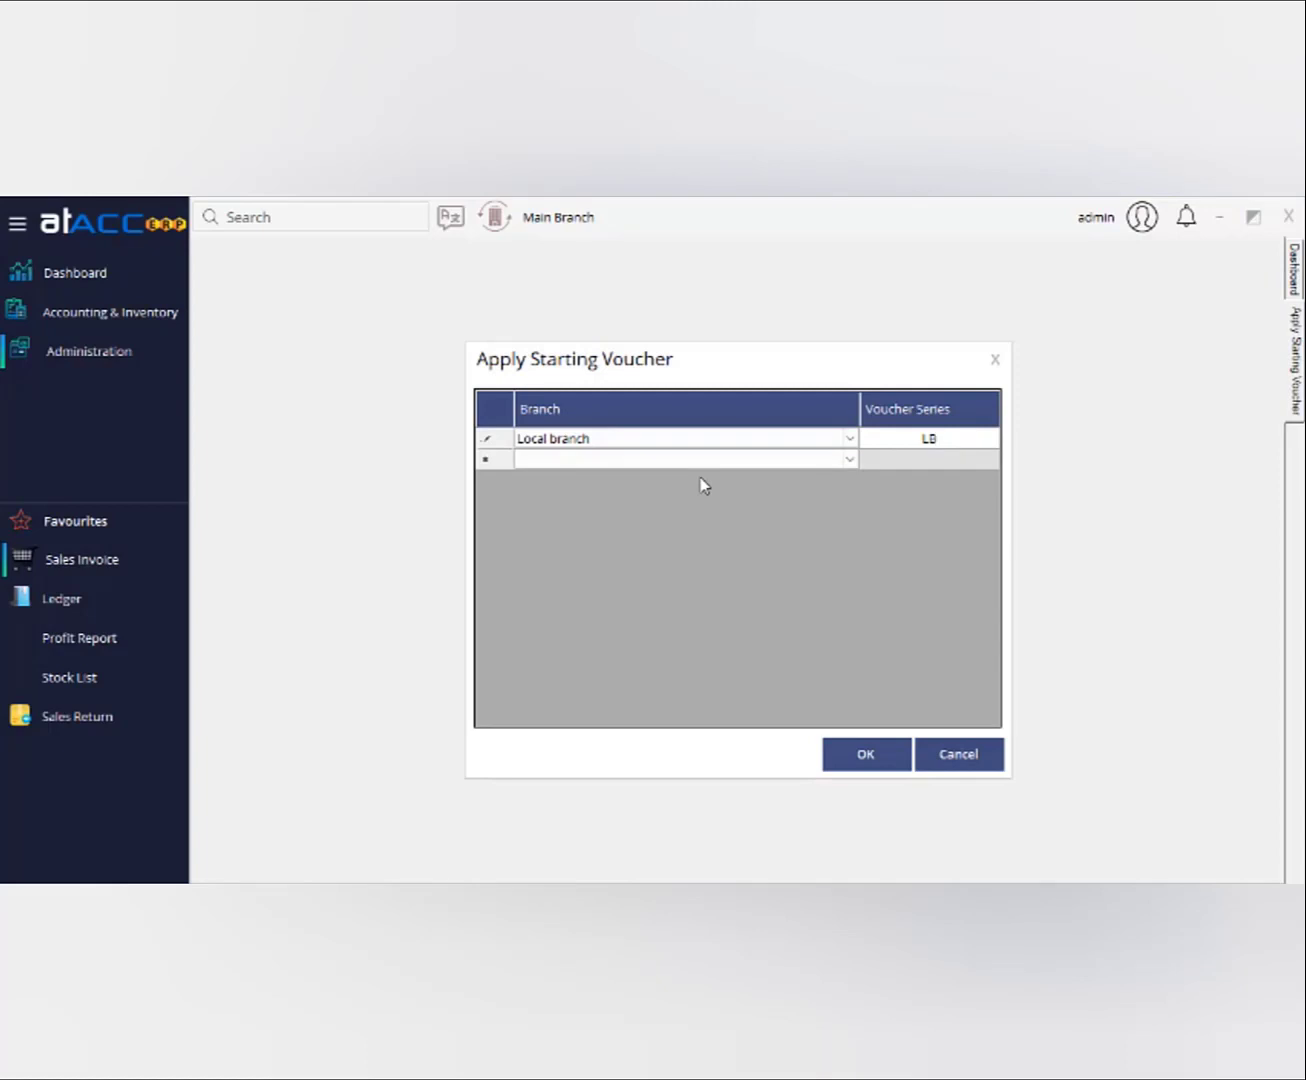
text(A)
click(862, 753)
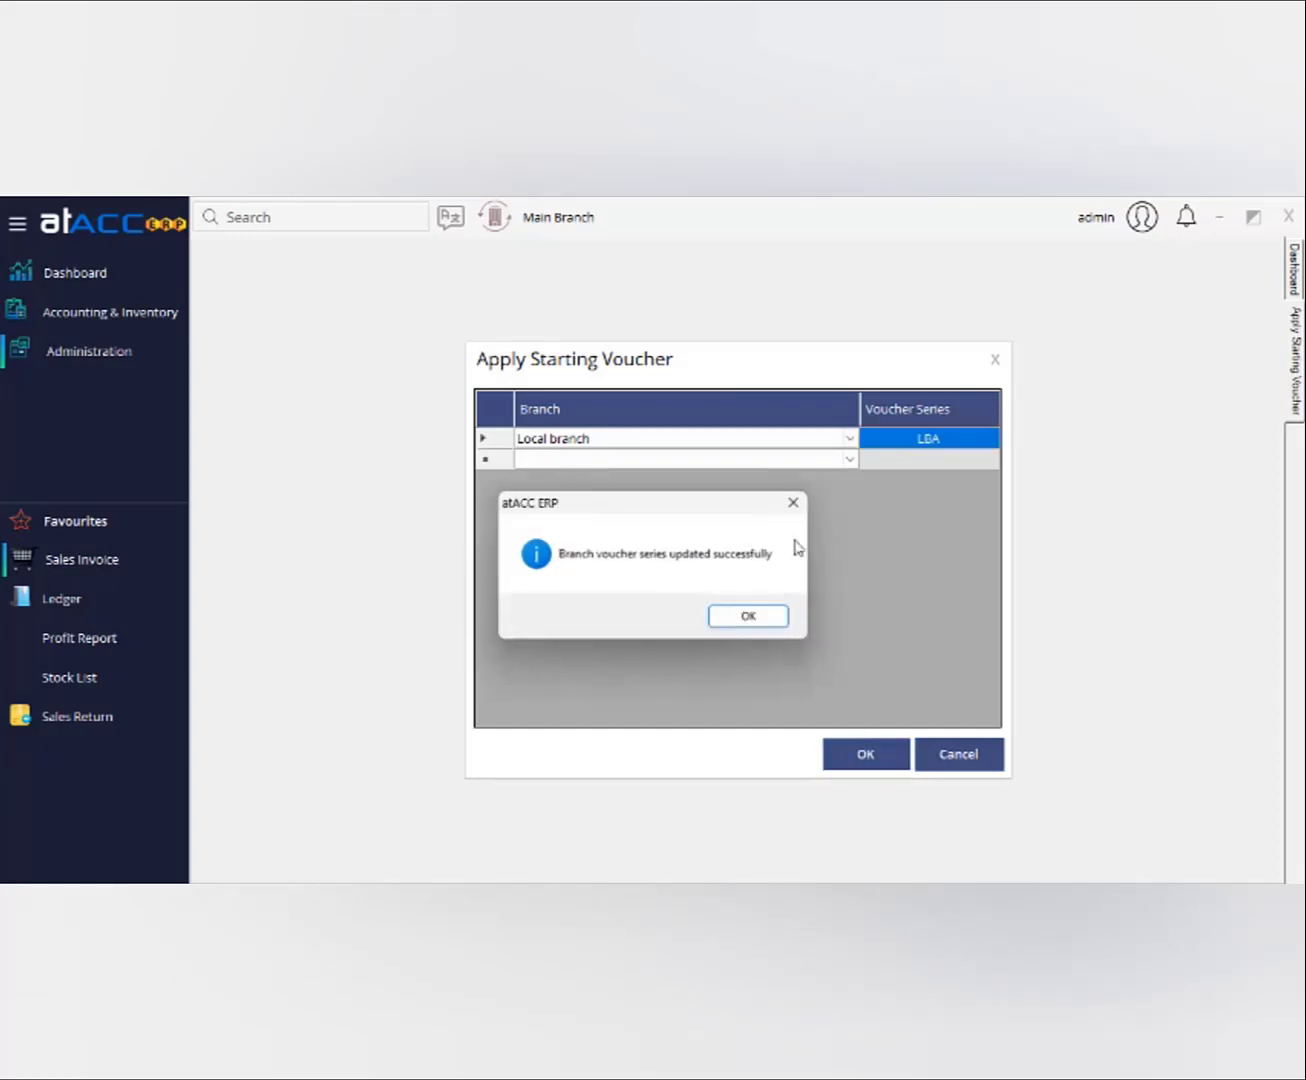
click(749, 615)
Step: Apply starting voucher series LBB to Local branch 2
click(851, 462)
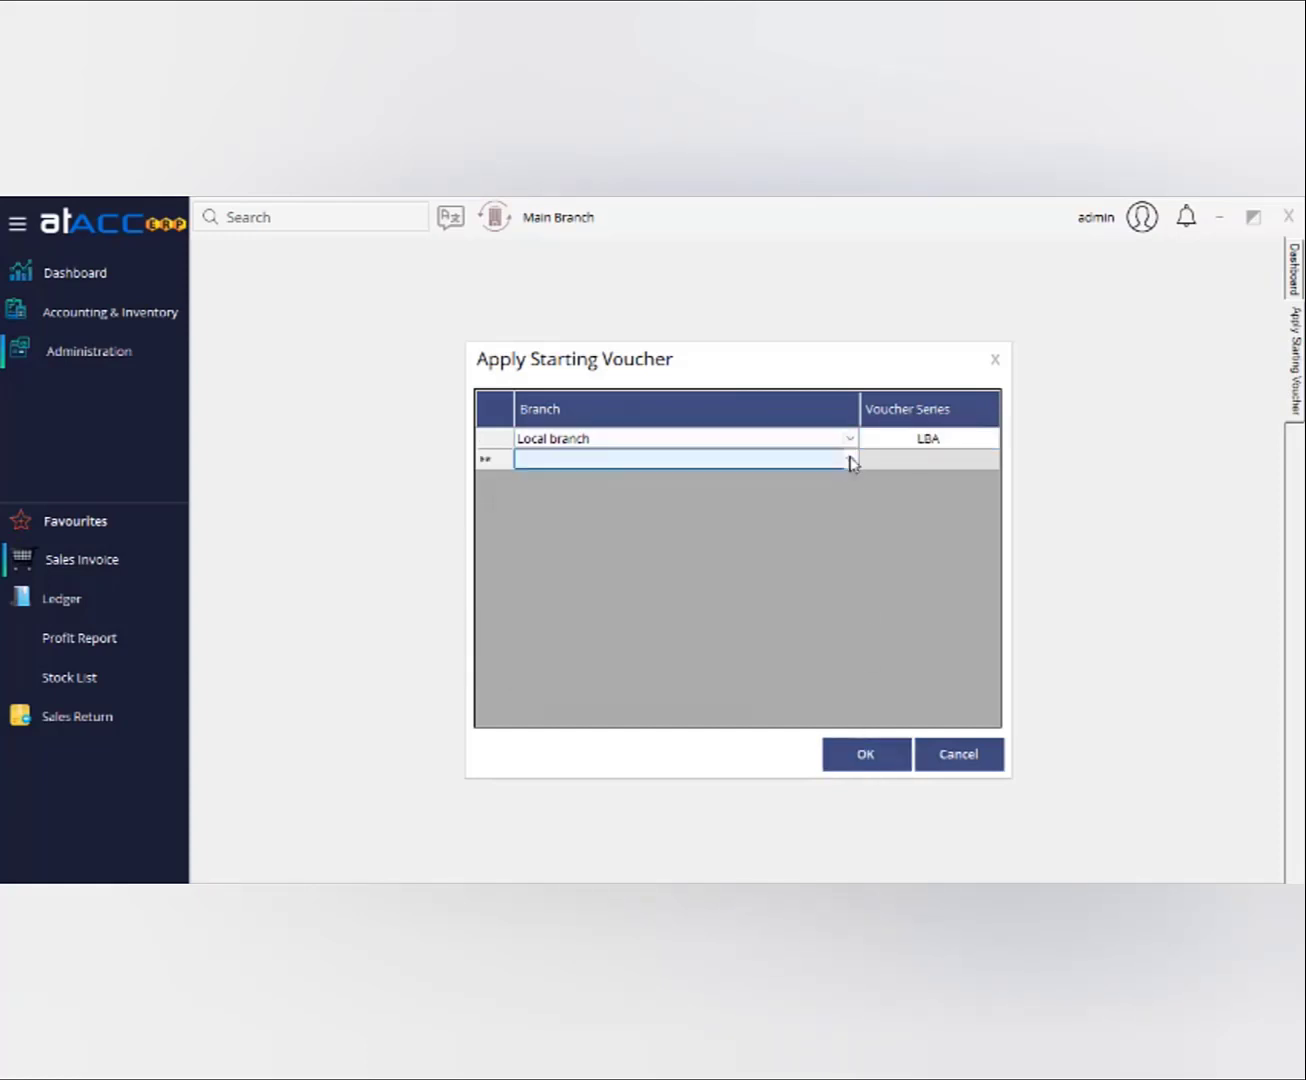
click(851, 461)
click(756, 520)
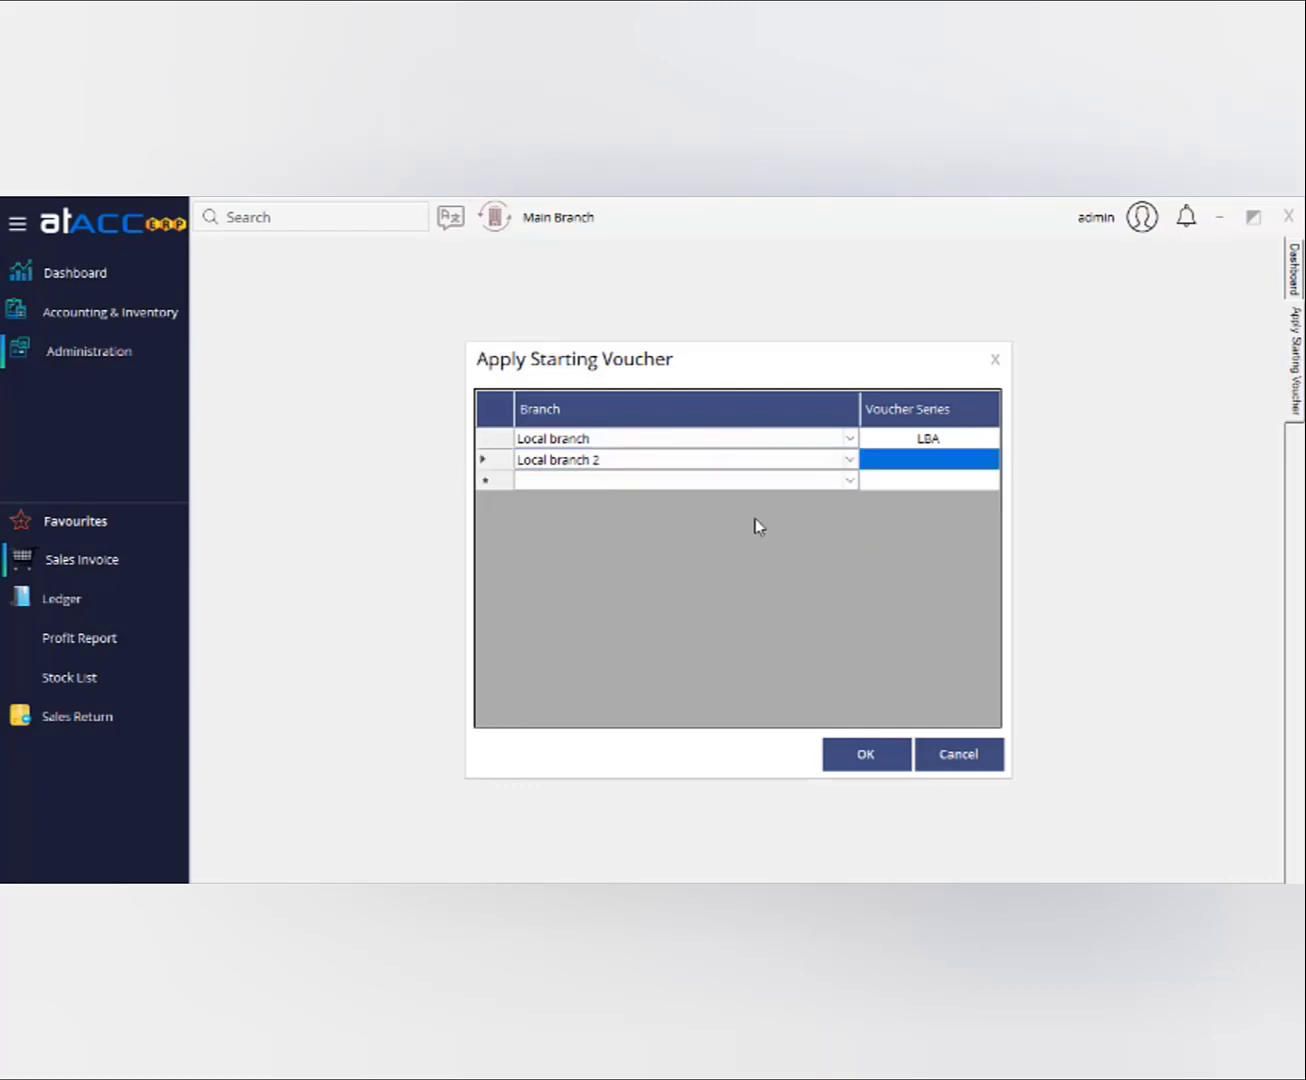
text(L)
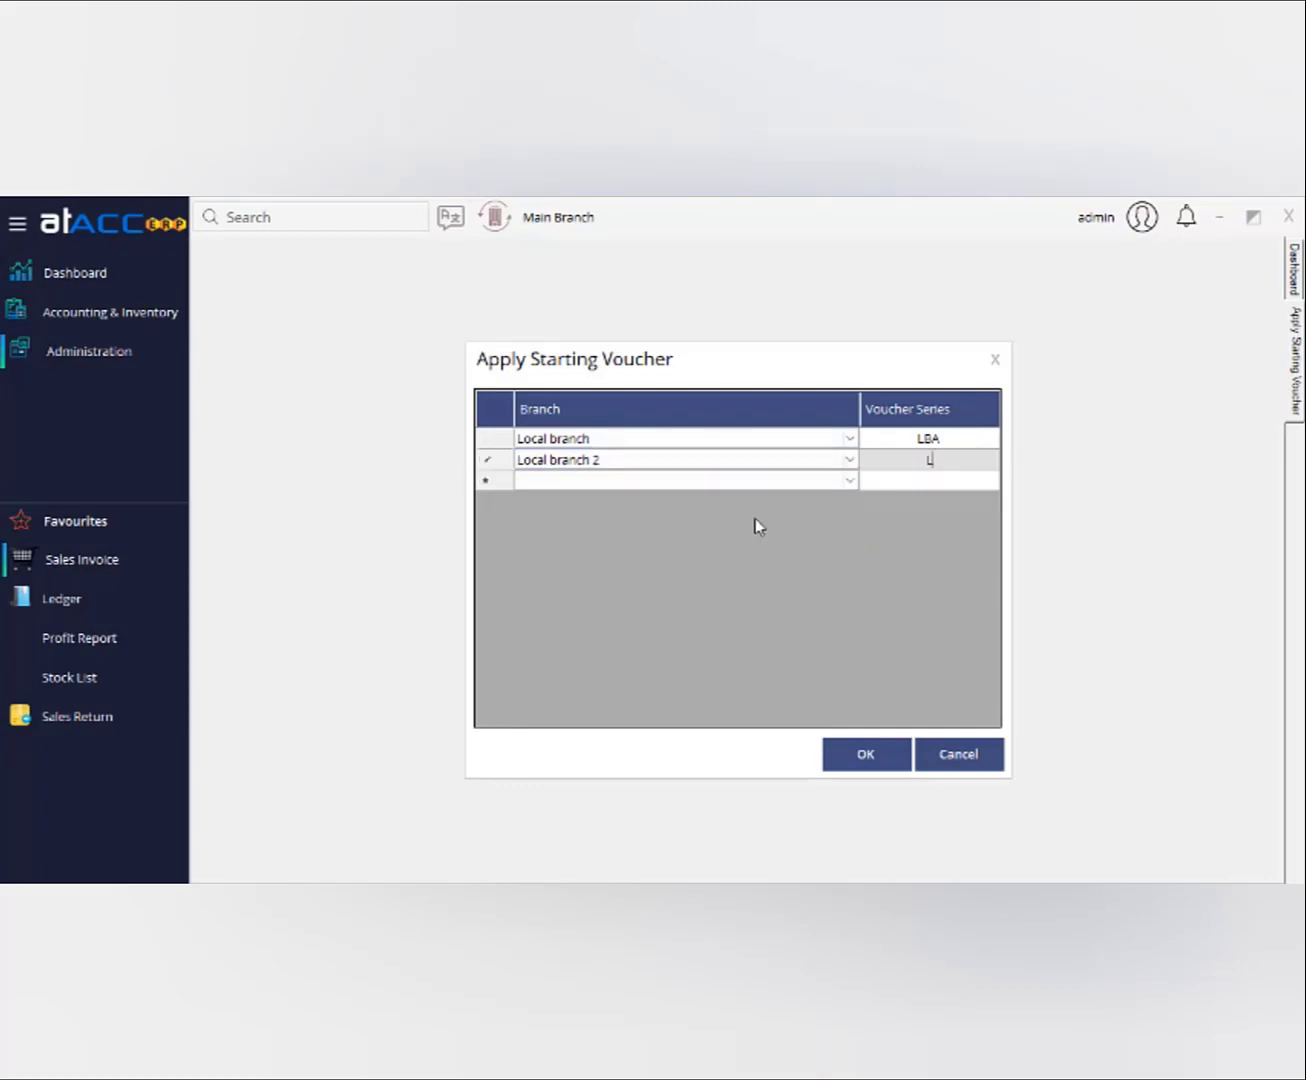
text(BB)
click(856, 752)
click(752, 617)
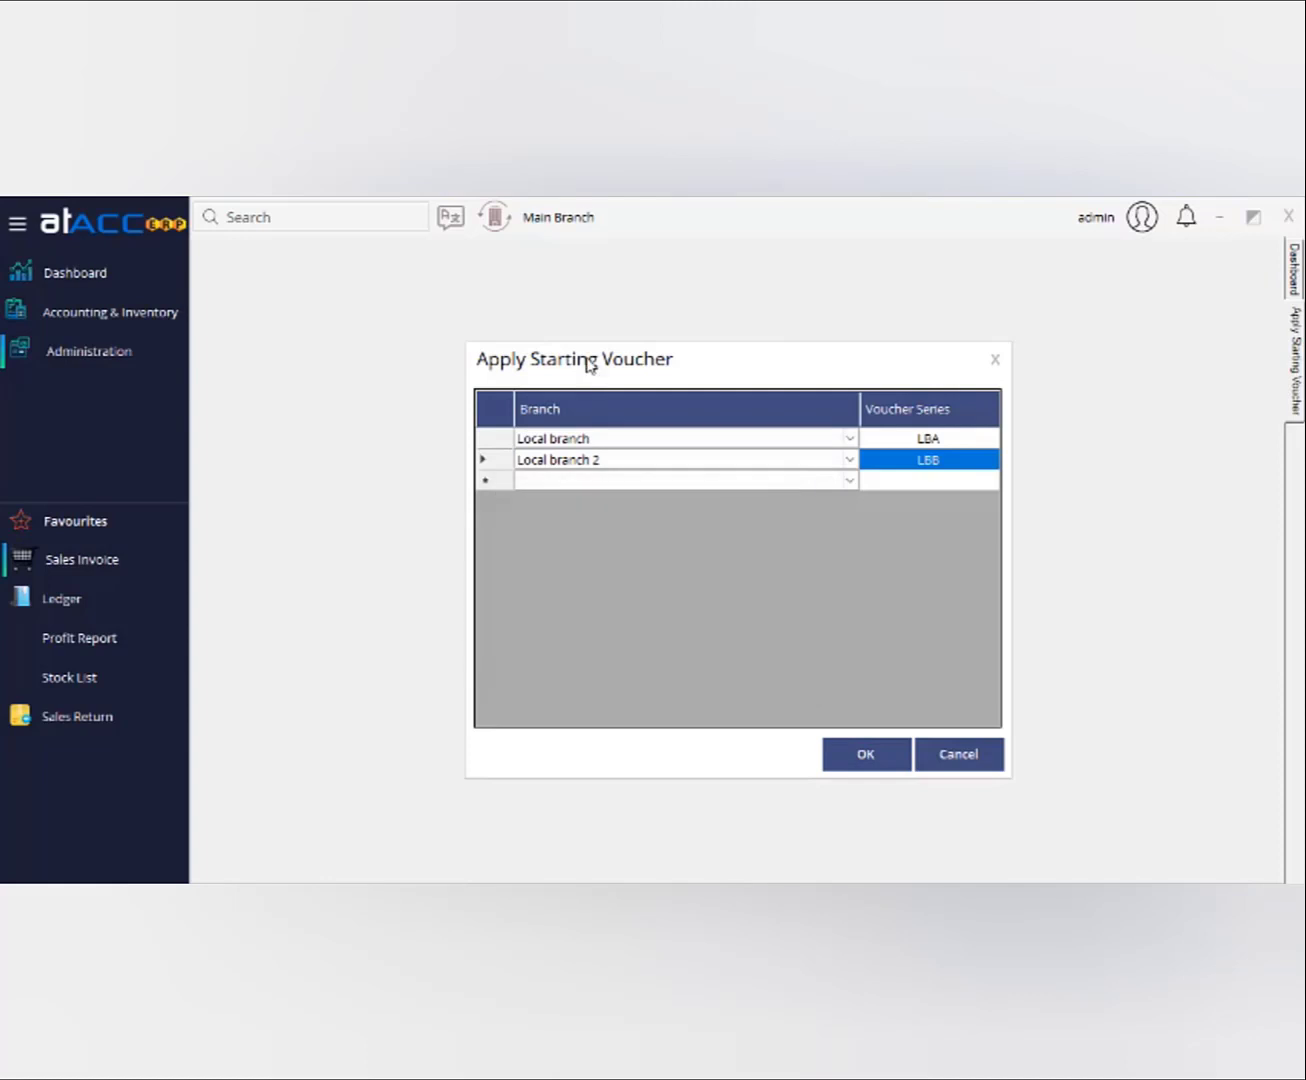